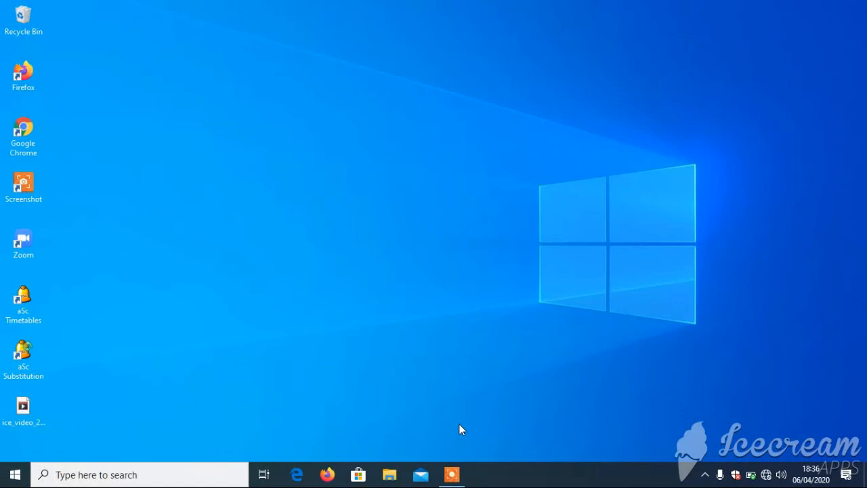
pyautogui.rightClick(378, 228)
pyautogui.click(406, 264)
pyautogui.rightClick(312, 223)
pyautogui.click(351, 254)
pyautogui.rightClick(288, 155)
pyautogui.click(327, 198)
pyautogui.rightClick(328, 199)
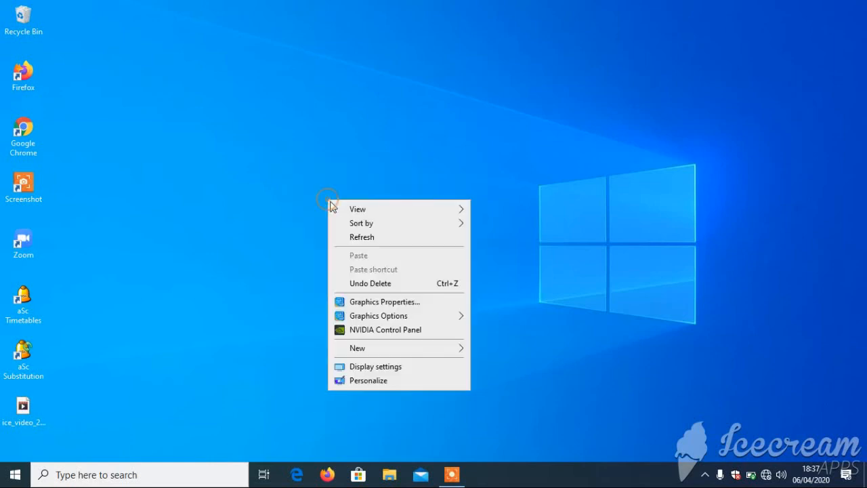
pyautogui.click(360, 234)
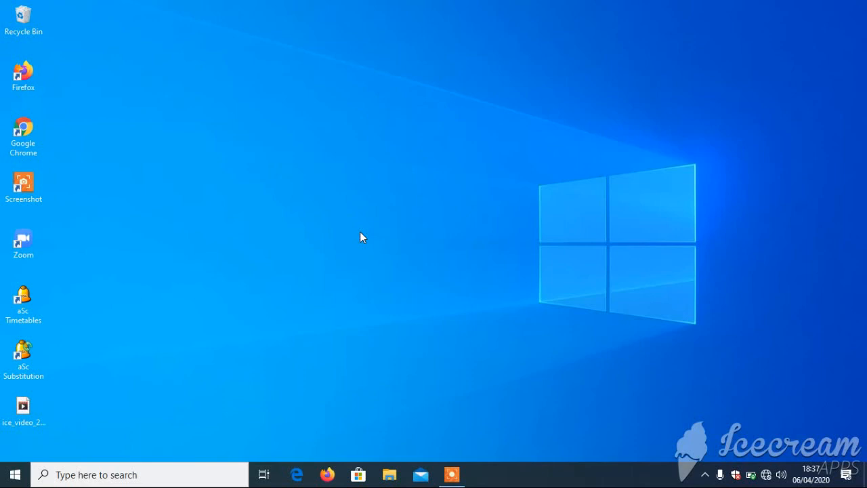
pyautogui.rightClick(359, 231)
pyautogui.click(433, 272)
pyautogui.rightClick(351, 194)
pyautogui.click(389, 231)
pyautogui.rightClick(389, 228)
pyautogui.click(446, 267)
pyautogui.rightClick(278, 181)
pyautogui.click(316, 218)
pyautogui.rightClick(270, 182)
pyautogui.click(295, 221)
# - Open the timetable file "genap tanggal 07 januari.roz" in aSc Timetables and enlarge the timetable grid over the lower information area
pyautogui.rightClick(32, 296)
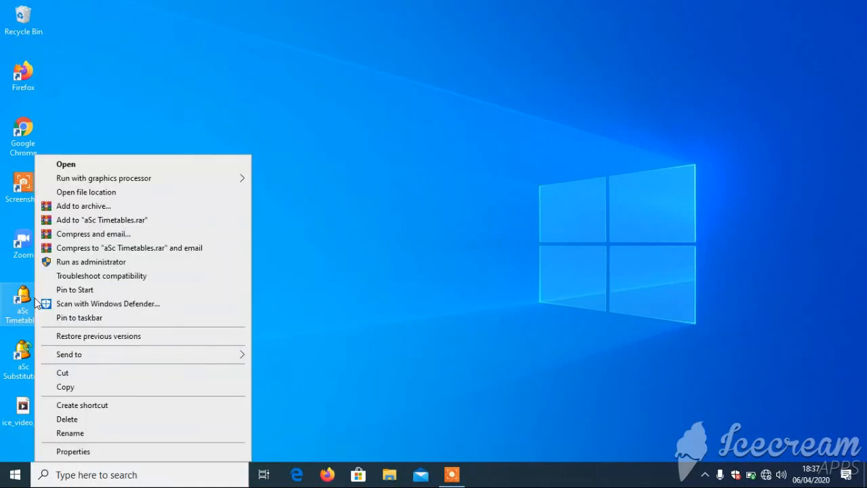
pyautogui.click(210, 166)
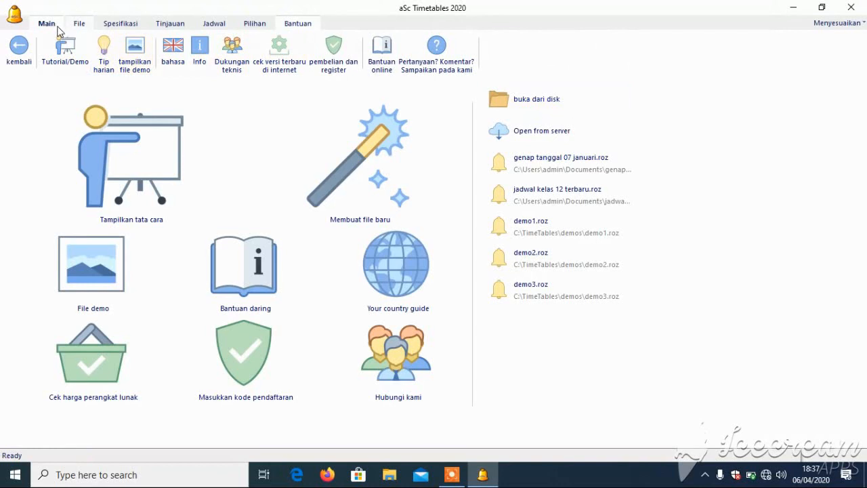
pyautogui.click(552, 158)
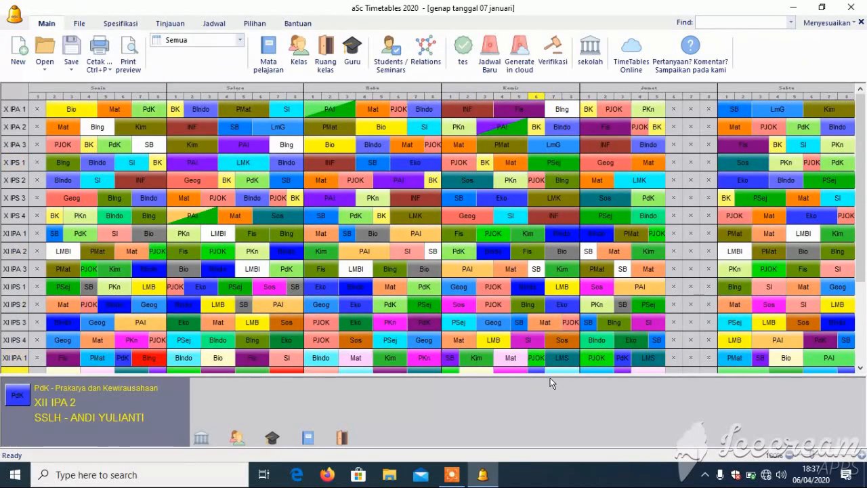
pyautogui.moveTo(550, 373); pyautogui.dragTo(559, 445)
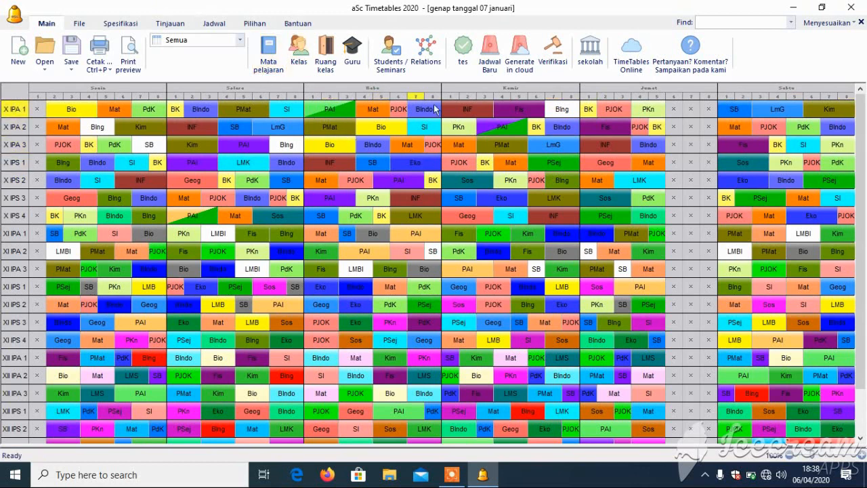
# - Look through the list of subjects and add a new class named "coba" to the class list
pyautogui.click(270, 54)
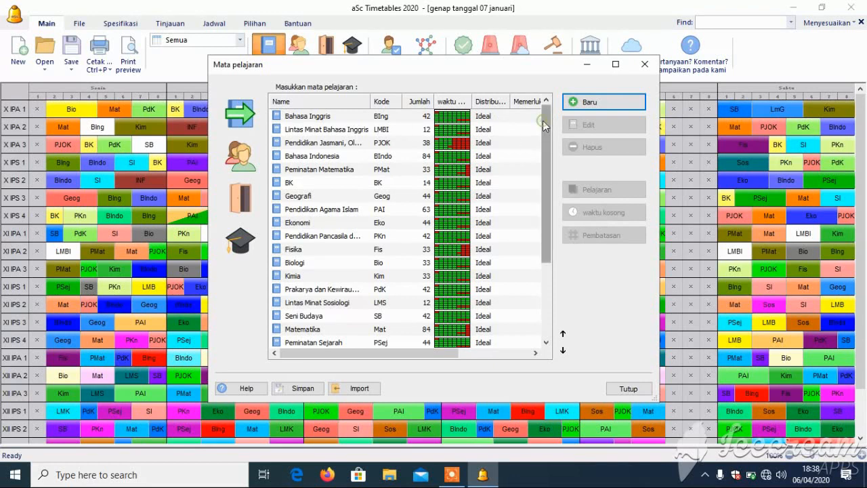
pyautogui.moveTo(542, 121)
pyautogui.mouseDown()
pyautogui.moveTo(555, 228)
pyautogui.moveTo(552, 128)
pyautogui.mouseUp()
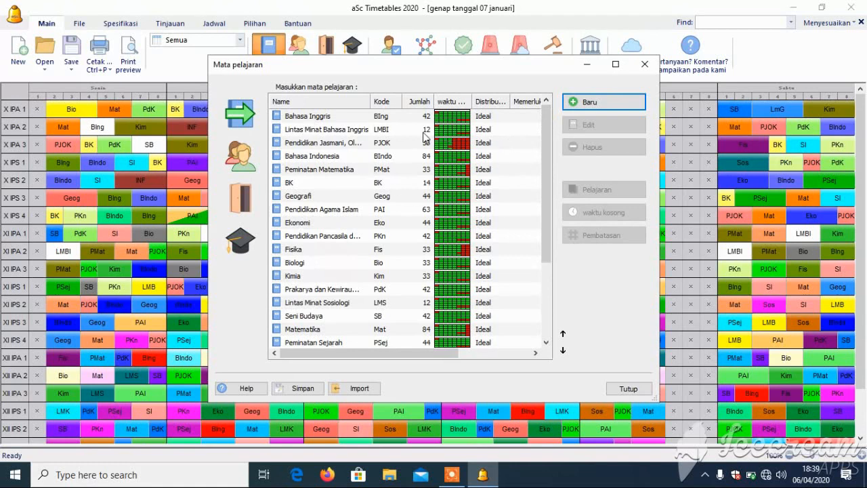
pyautogui.click(241, 167)
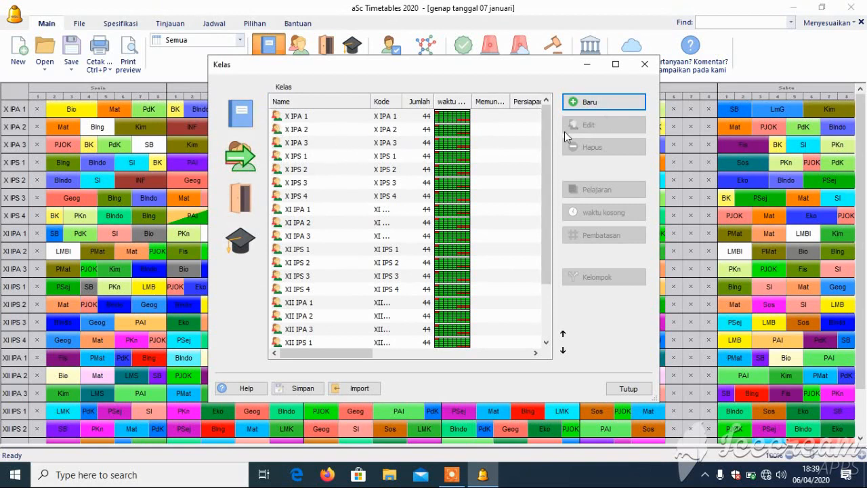
pyautogui.moveTo(548, 114); pyautogui.dragTo(544, 161)
pyautogui.click(581, 103)
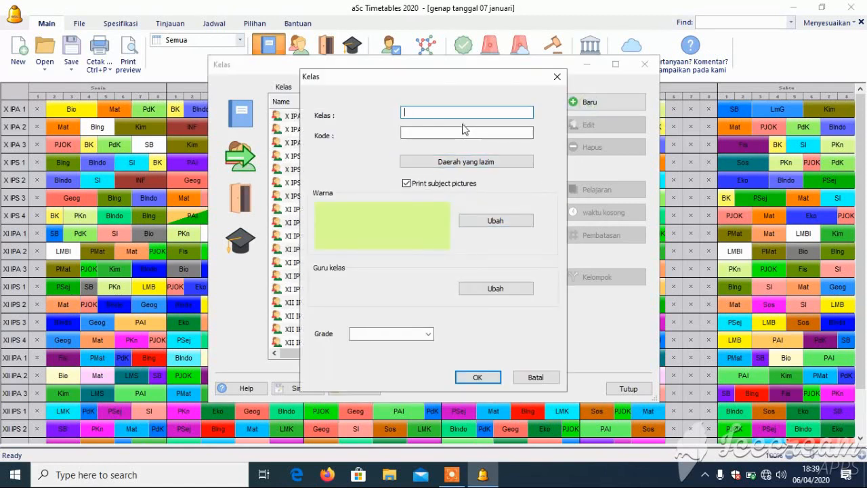
pyautogui.write('coba')
pyautogui.click(477, 381)
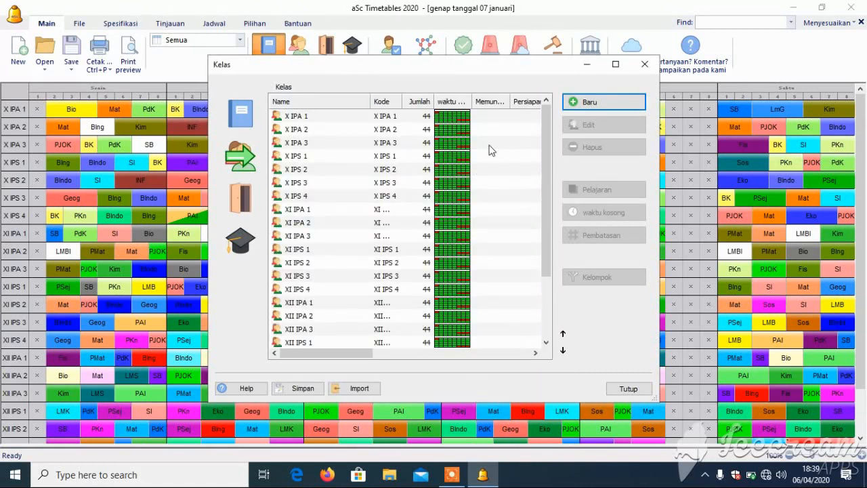
# - Delete the class "coba" from the class list and select the unnamed class entry at the end
pyautogui.moveTo(542, 125); pyautogui.dragTo(546, 183)
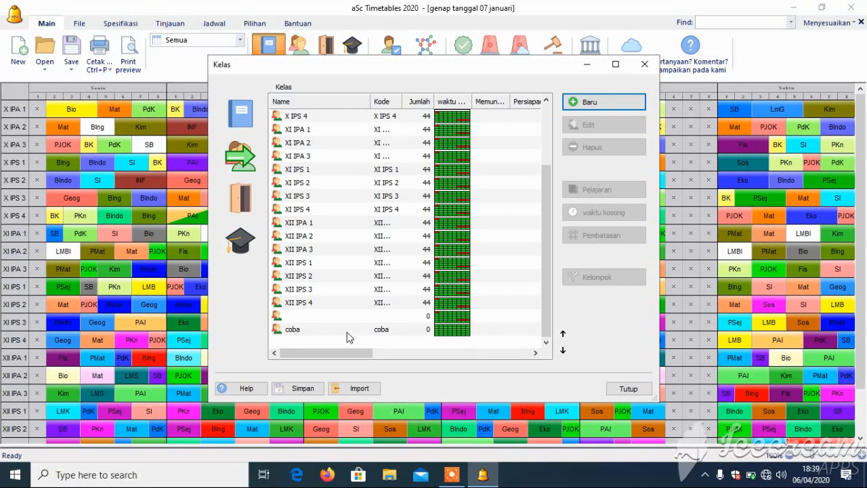
pyautogui.click(294, 330)
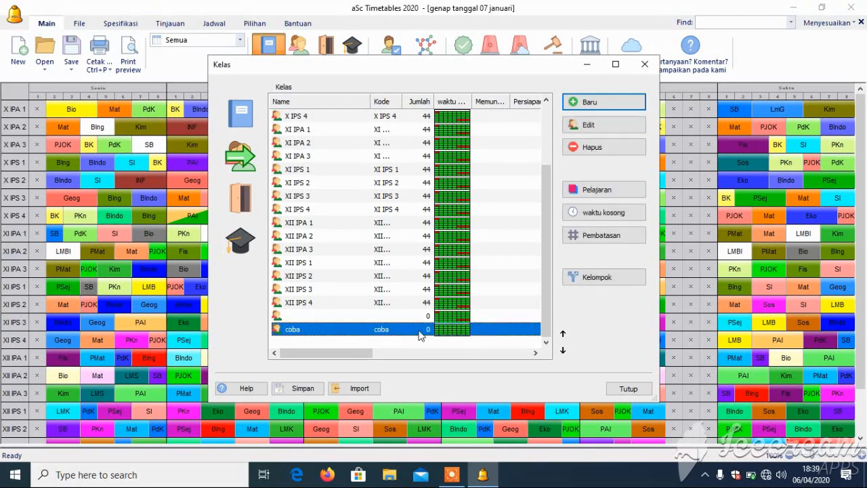
pyautogui.click(615, 149)
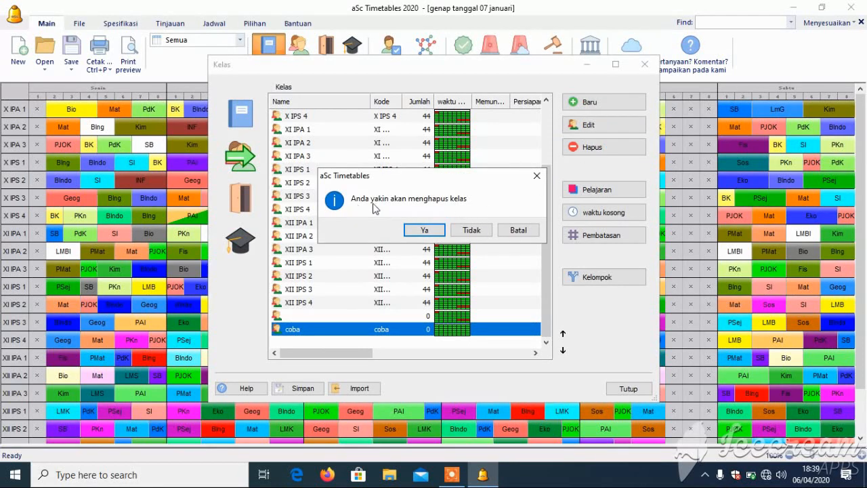
pyautogui.click(425, 231)
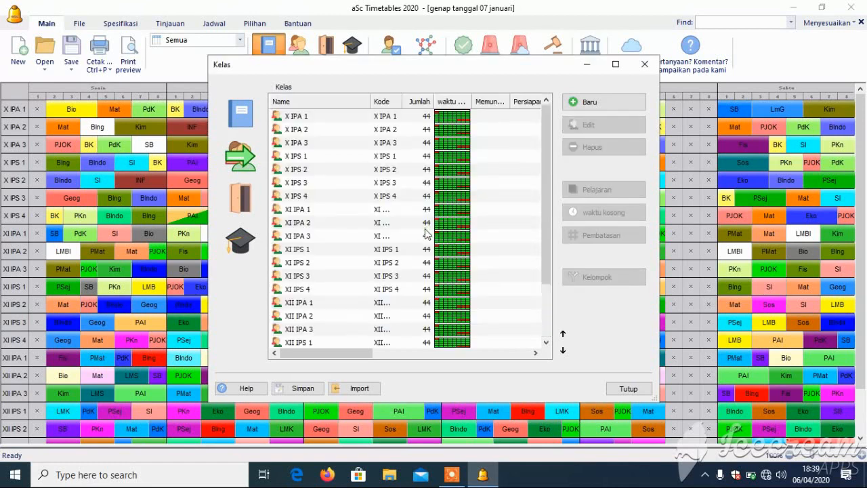
pyautogui.moveTo(547, 191); pyautogui.dragTo(555, 252)
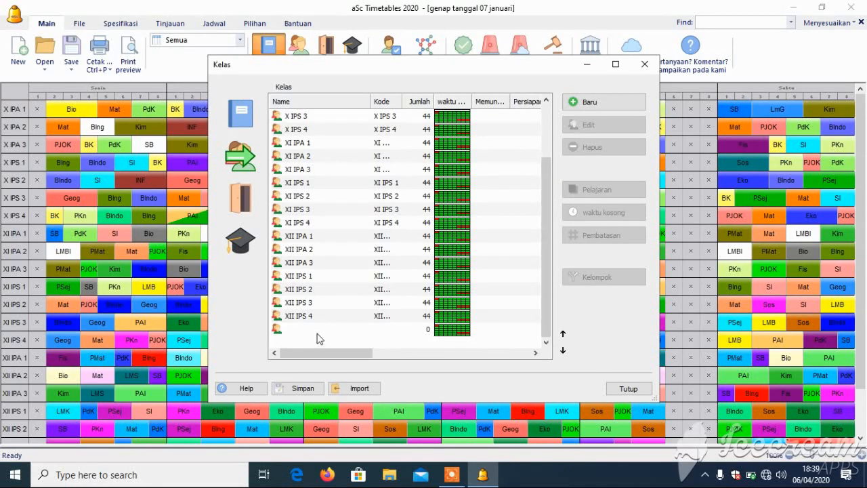
pyautogui.click(446, 325)
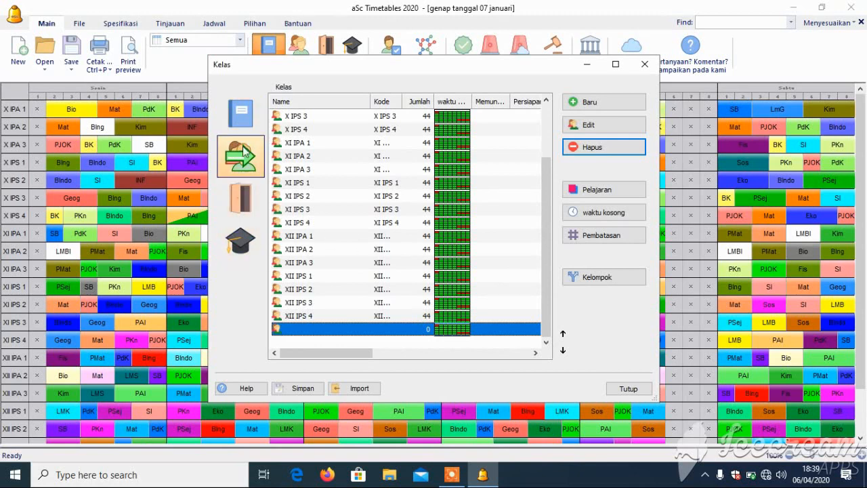
# - Add a new teacher with the placeholder last name "tambah" and close the empty lesson contract without adding lessons
pyautogui.click(242, 240)
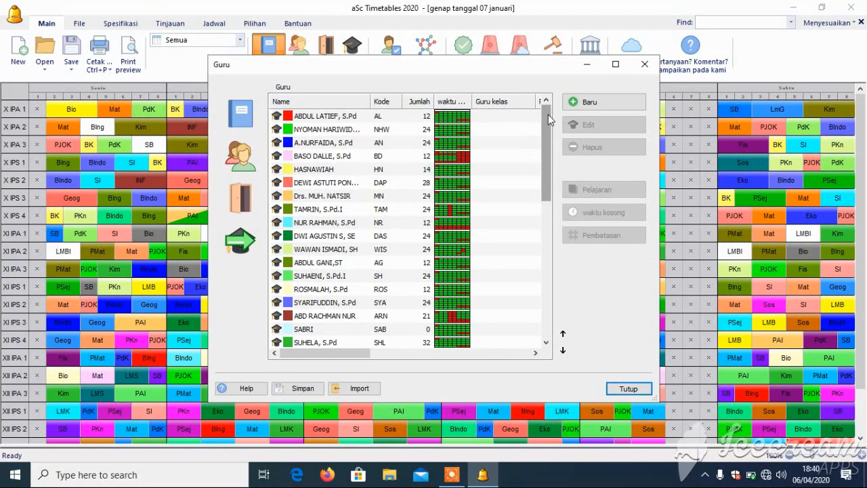
pyautogui.moveTo(548, 114); pyautogui.dragTo(563, 256)
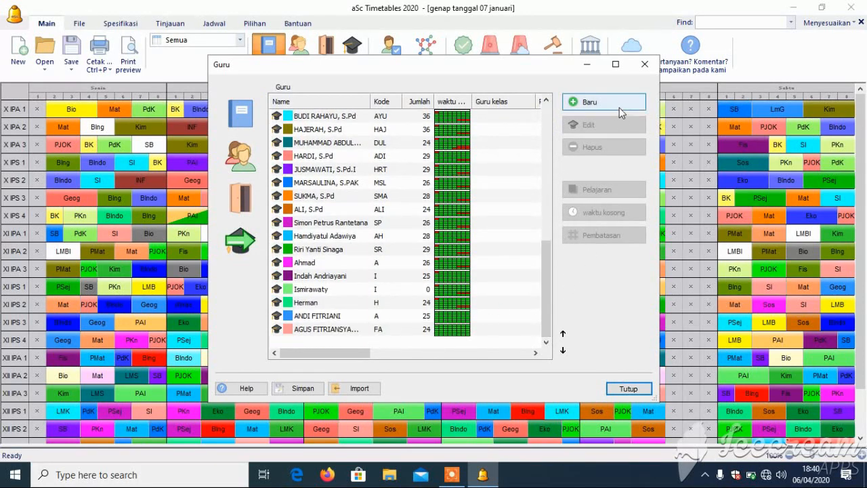
pyautogui.click(585, 103)
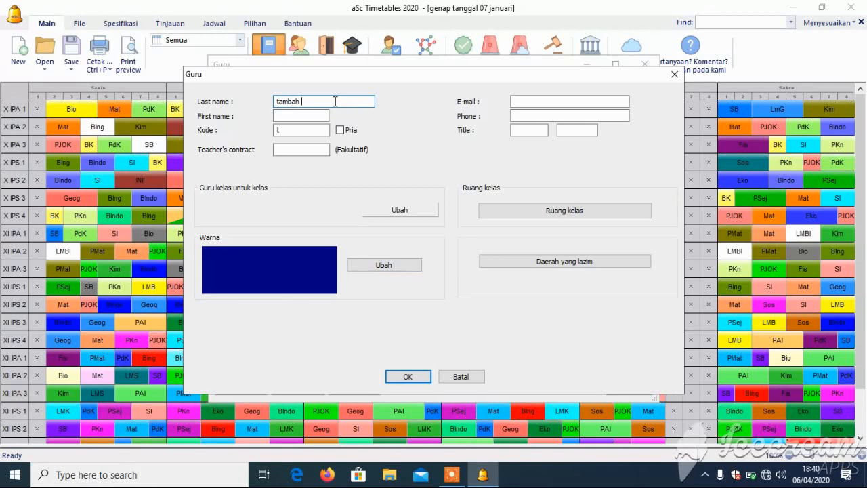
pyautogui.click(421, 377)
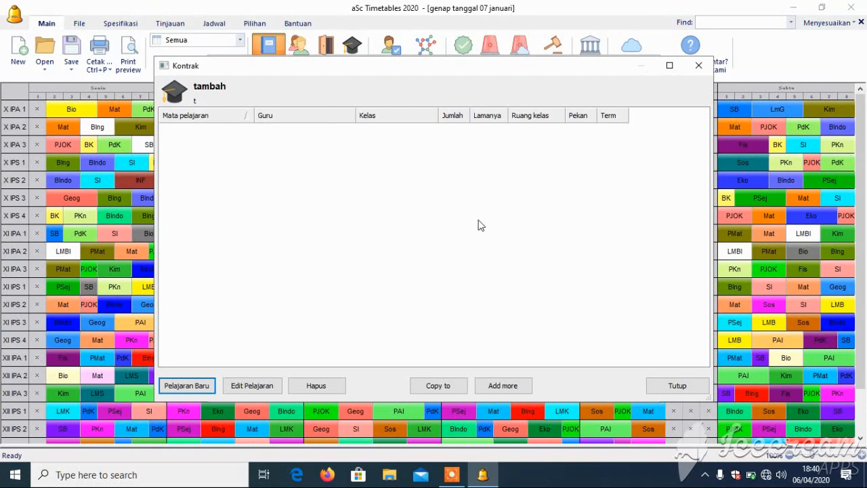
pyautogui.click(680, 387)
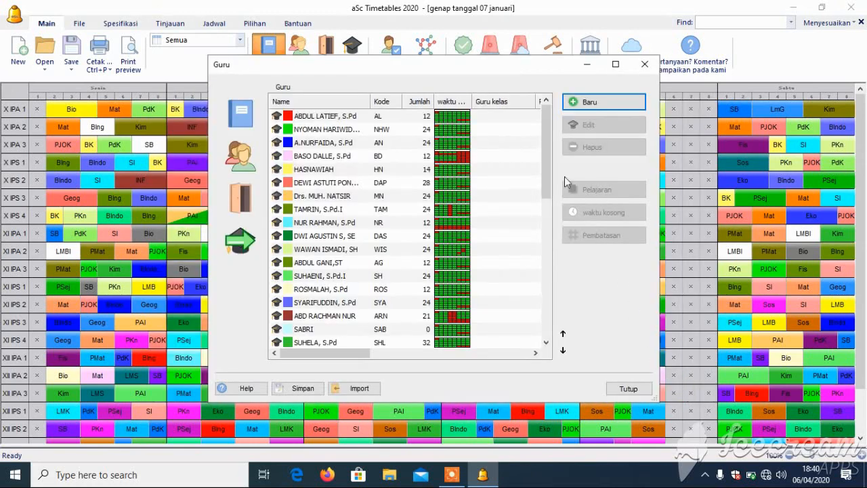
# - Delete the placeholder teacher "tambah" from the teacher list and return to the timetable
pyautogui.moveTo(544, 157); pyautogui.dragTo(561, 313)
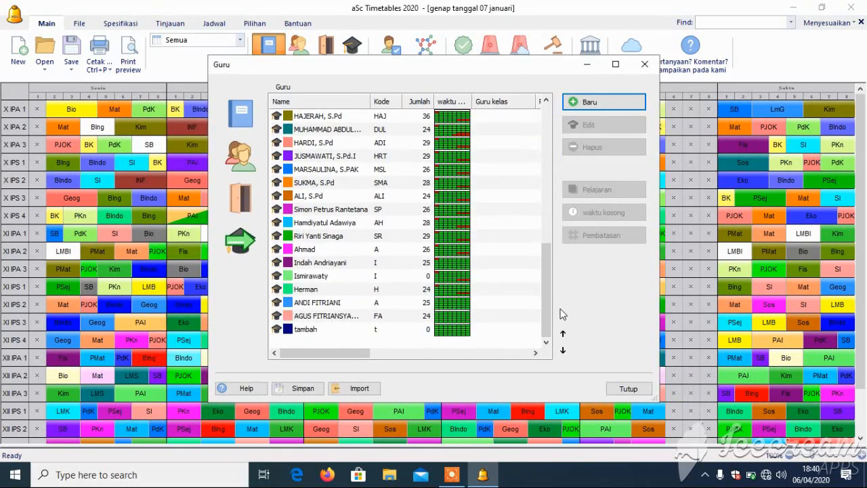
pyautogui.click(316, 330)
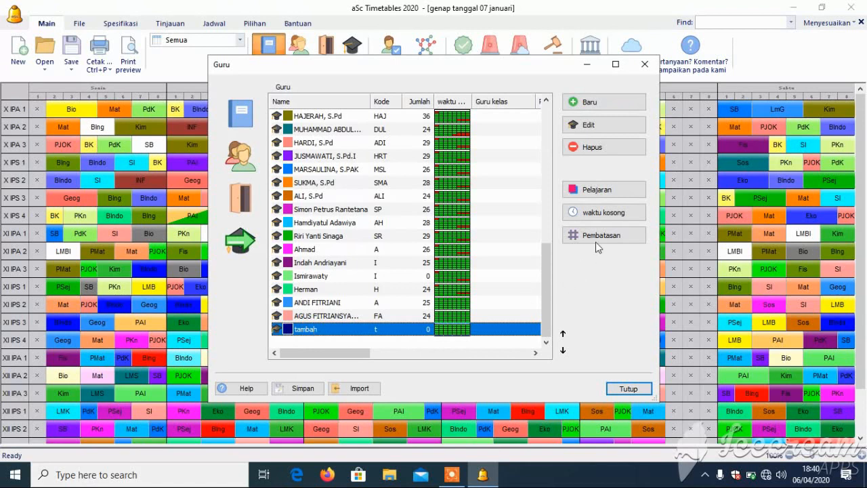
pyautogui.click(622, 150)
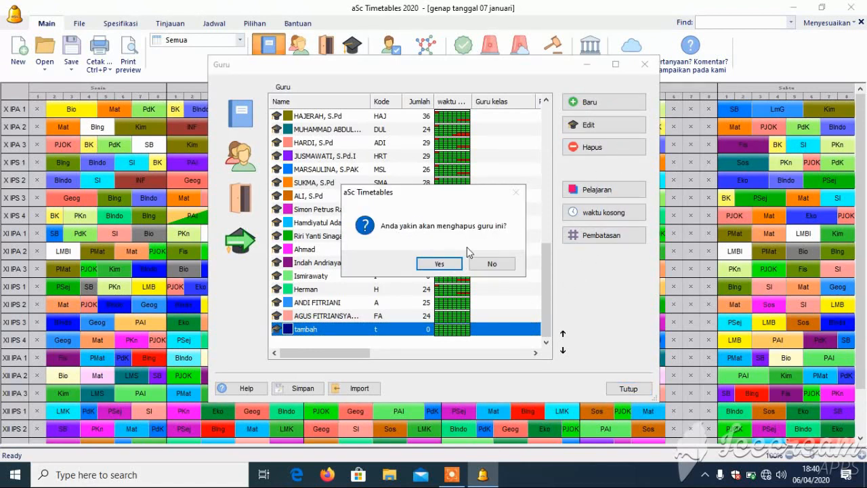
pyautogui.click(439, 264)
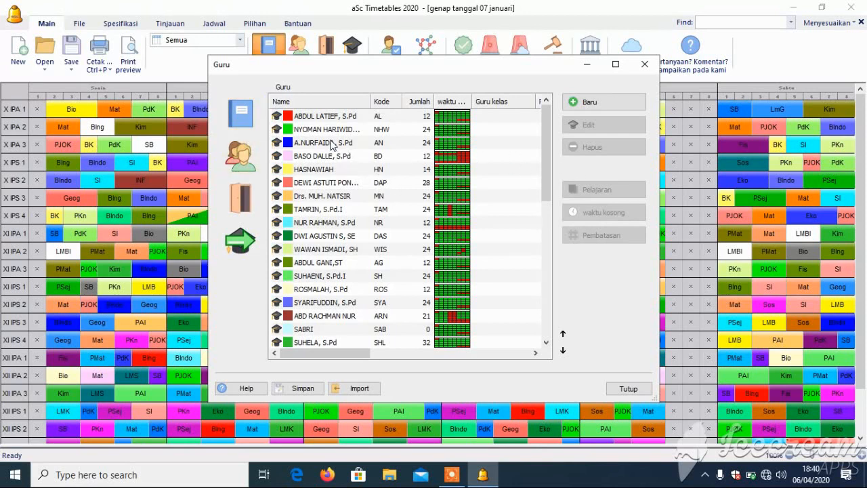
pyautogui.click(630, 388)
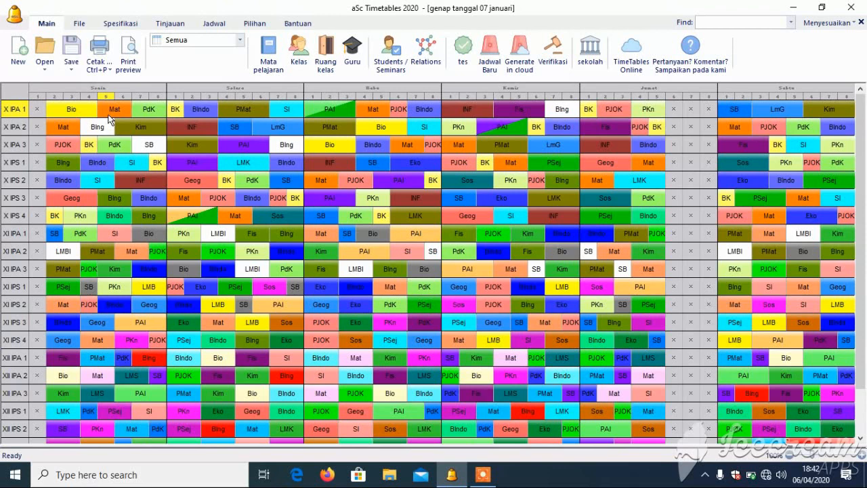
# - Examine the lessons assigned to the second teacher in the teacher list, code NHW
pyautogui.click(351, 57)
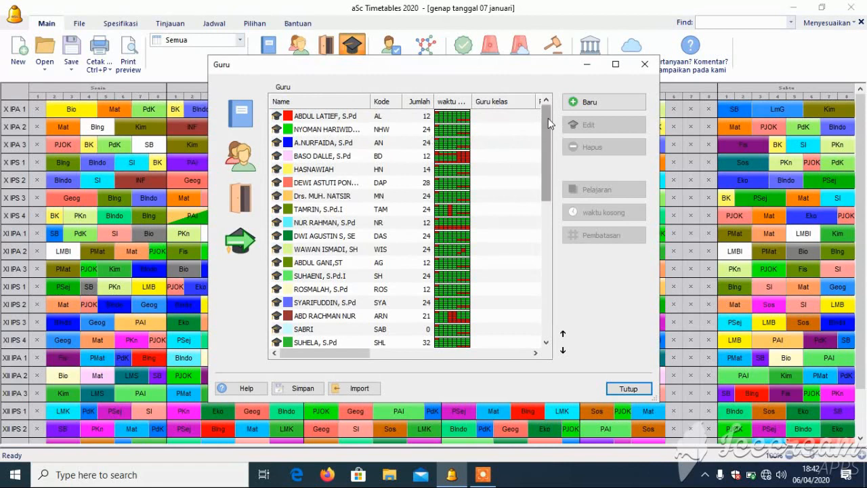
pyautogui.moveTo(548, 124)
pyautogui.mouseDown()
pyautogui.moveTo(551, 165)
pyautogui.moveTo(549, 112)
pyautogui.mouseUp()
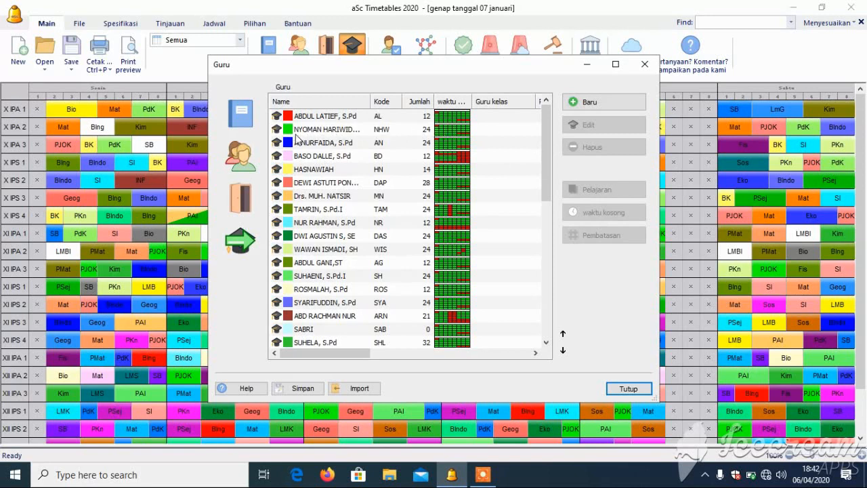
pyautogui.click(345, 131)
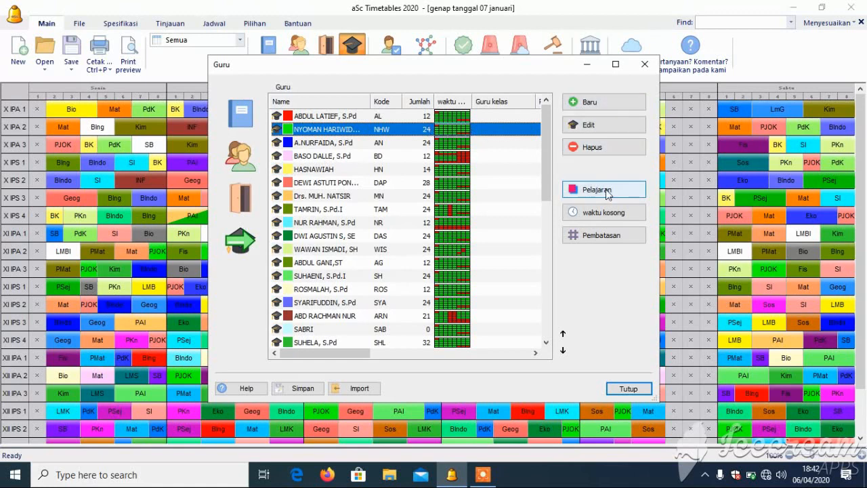
pyautogui.click(572, 190)
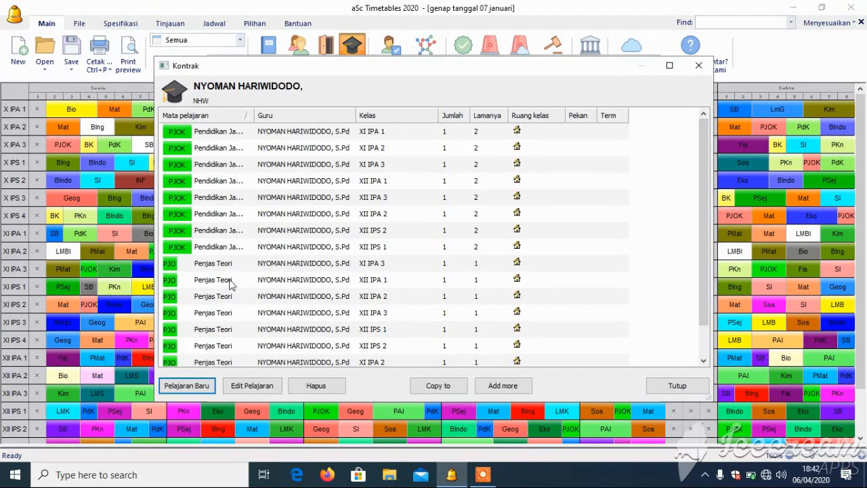
pyautogui.scroll(-1, 705, 146)
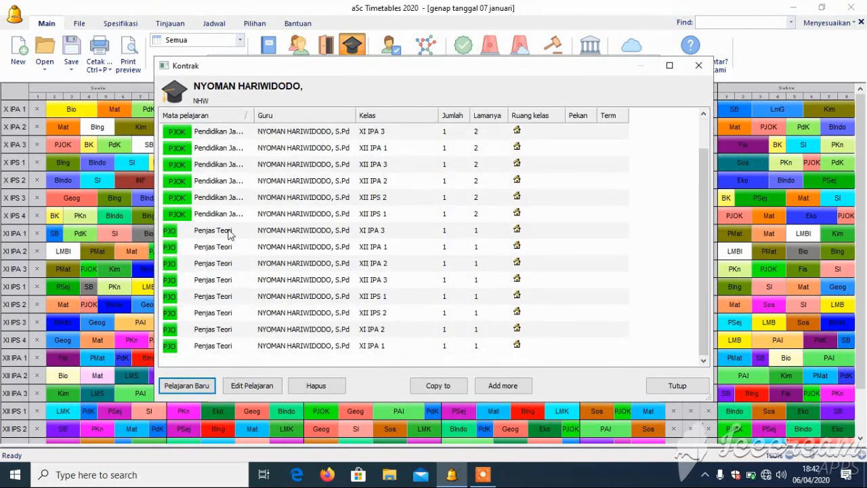
pyautogui.click(702, 68)
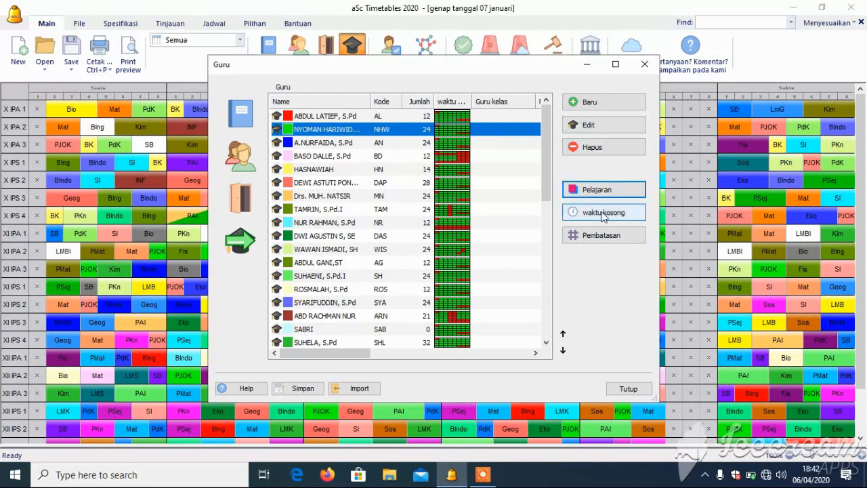
# - In the time-off grid of teacher NHW, mark period 5 as unavailable (Tidak tersedia) on all six days
pyautogui.click(626, 218)
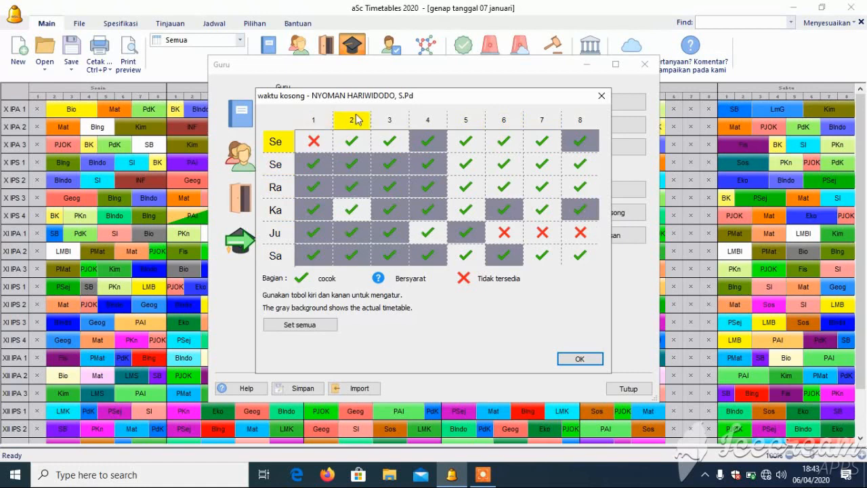
pyautogui.moveTo(367, 101); pyautogui.dragTo(462, 109)
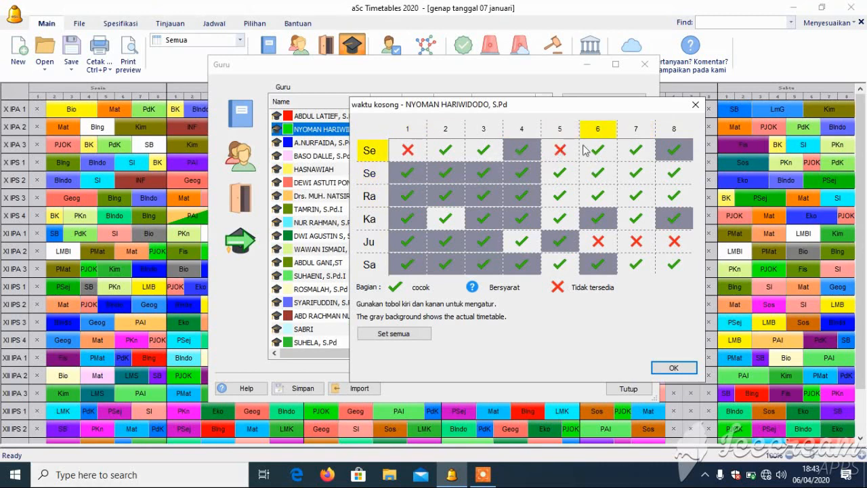
pyautogui.click(561, 176)
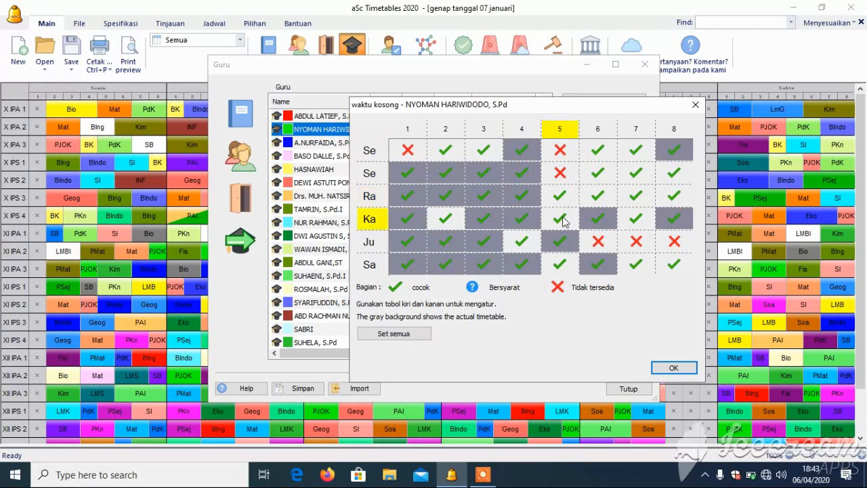
pyautogui.click(560, 197)
pyautogui.click(559, 196)
pyautogui.click(561, 228)
pyautogui.click(560, 227)
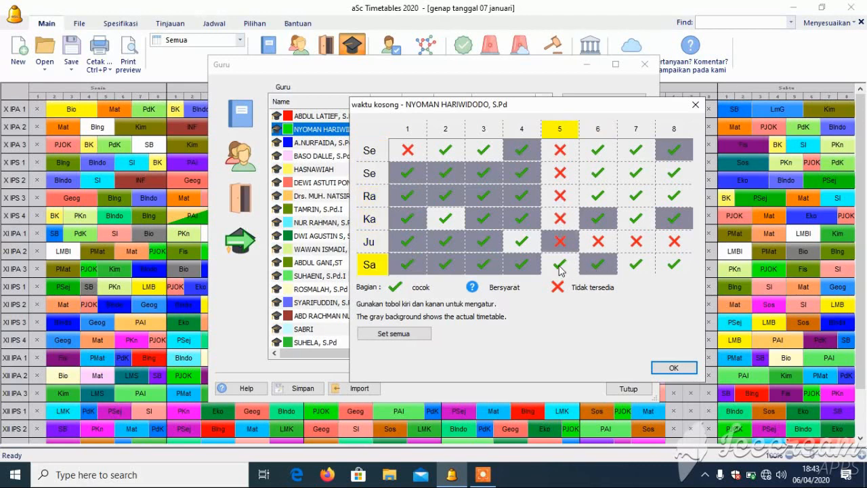
pyautogui.click(559, 266)
# - Mark period 6 as unavailable for teacher NHW on Monday to Thursday and Saturday
pyautogui.click(598, 264)
pyautogui.click(597, 265)
pyautogui.click(598, 197)
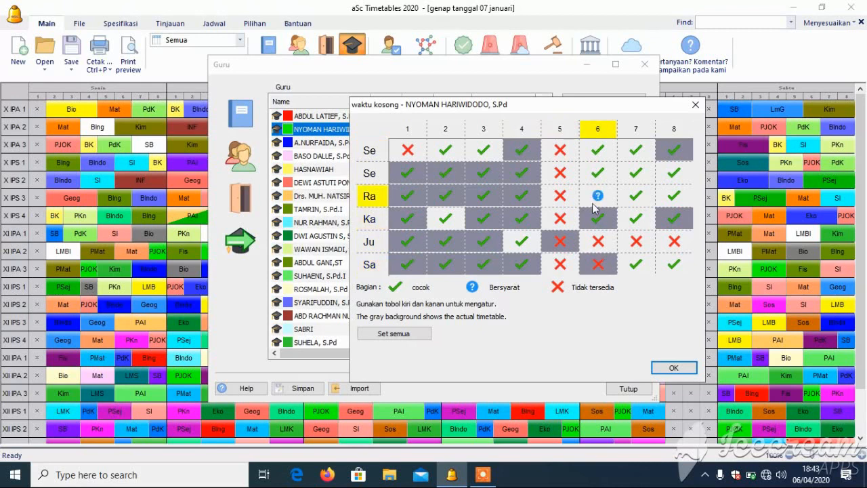
pyautogui.click(596, 221)
pyautogui.click(598, 196)
pyautogui.click(597, 173)
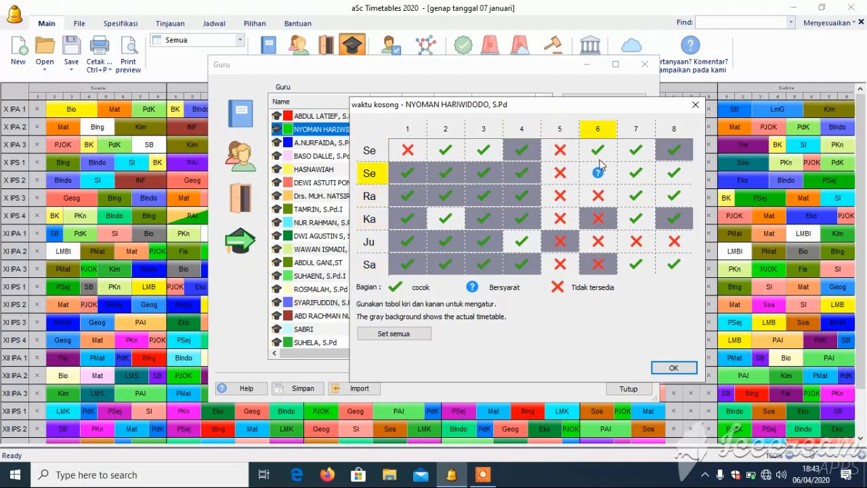
pyautogui.click(597, 150)
pyautogui.click(599, 173)
pyautogui.click(597, 150)
# - Mark period 7 as unavailable for teacher NHW on Monday to Thursday and Saturday
pyautogui.click(635, 150)
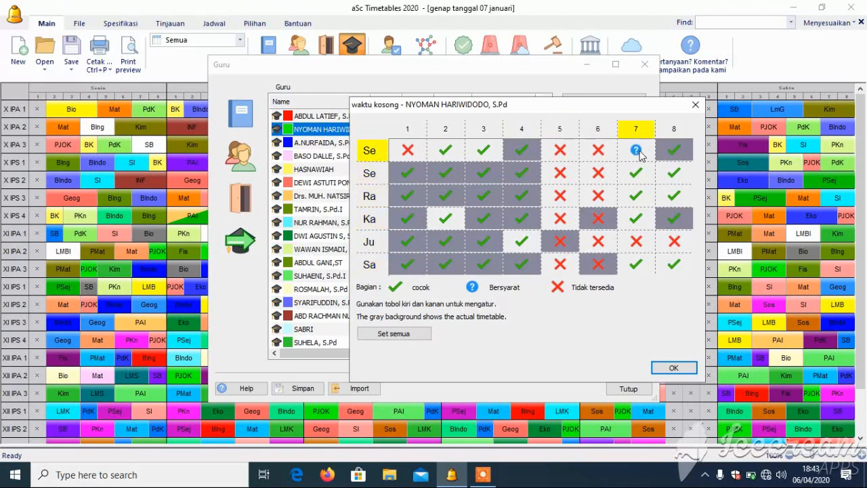
pyautogui.click(635, 150)
pyautogui.click(643, 174)
pyautogui.click(643, 173)
pyautogui.click(643, 197)
pyautogui.click(643, 196)
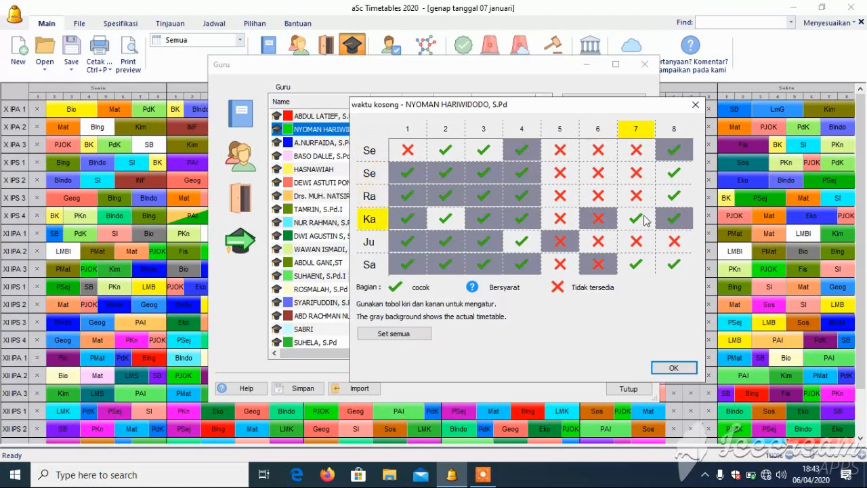
pyautogui.click(644, 220)
pyautogui.click(644, 270)
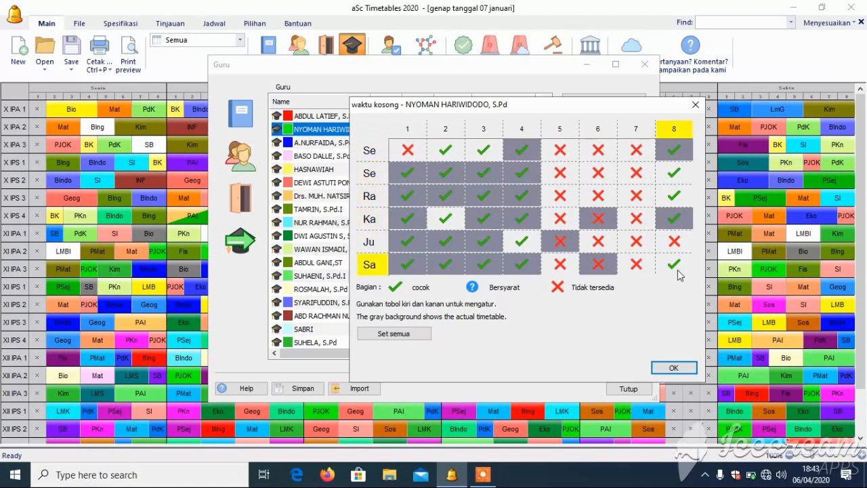
# - Mark period 8 as unavailable for teacher NHW on Monday to Thursday and Saturday
pyautogui.click(678, 270)
pyautogui.click(677, 270)
pyautogui.click(669, 215)
pyautogui.click(669, 216)
pyautogui.click(673, 195)
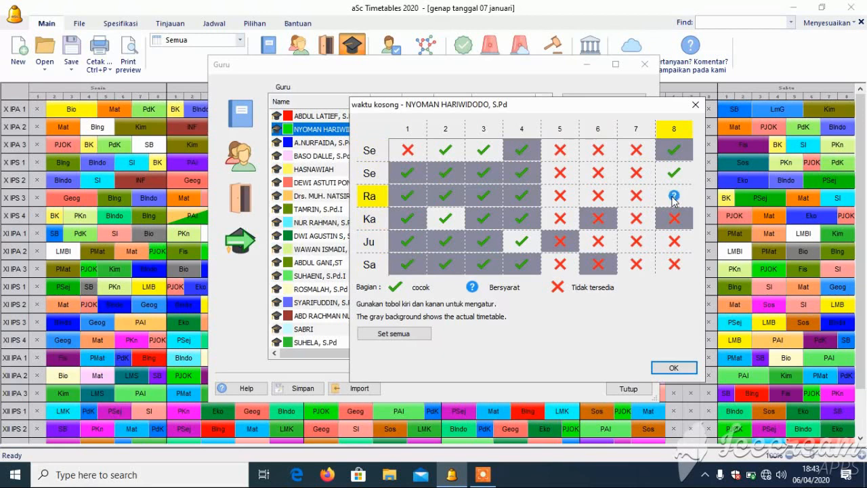
pyautogui.click(674, 196)
pyautogui.click(675, 178)
pyautogui.click(673, 150)
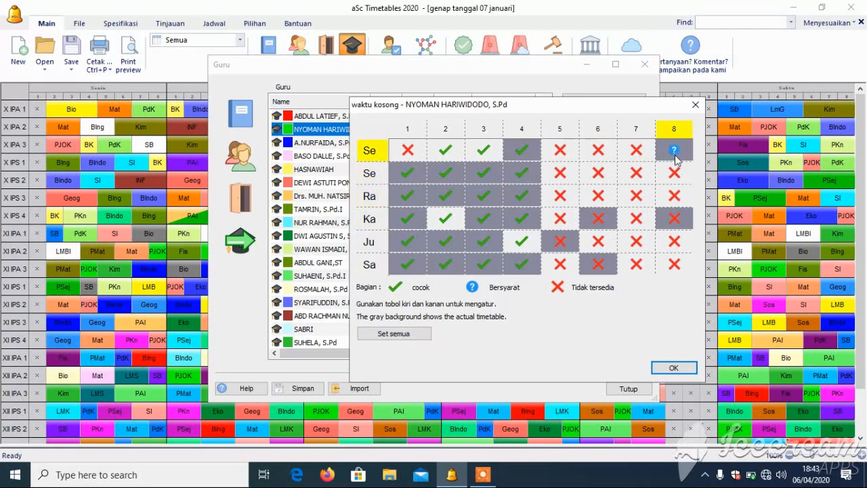
pyautogui.click(674, 151)
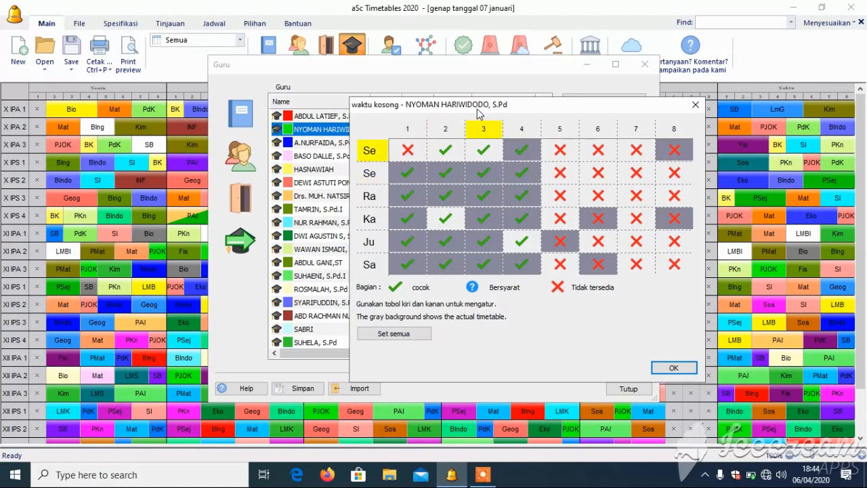
pyautogui.moveTo(480, 105); pyautogui.dragTo(660, 88)
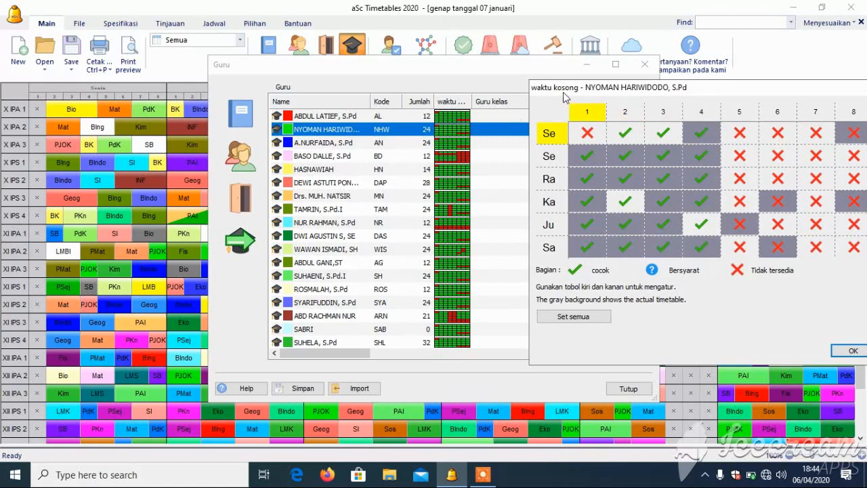
pyautogui.moveTo(562, 93); pyautogui.dragTo(343, 89)
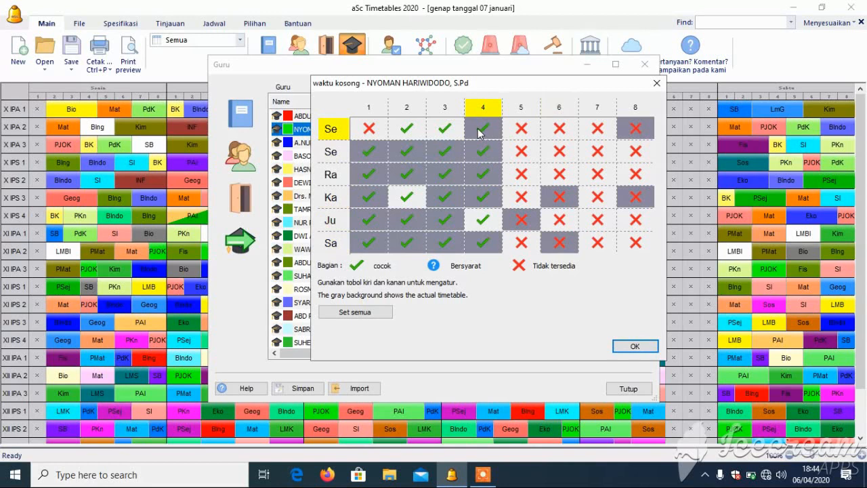
pyautogui.moveTo(489, 84); pyautogui.dragTo(593, 77)
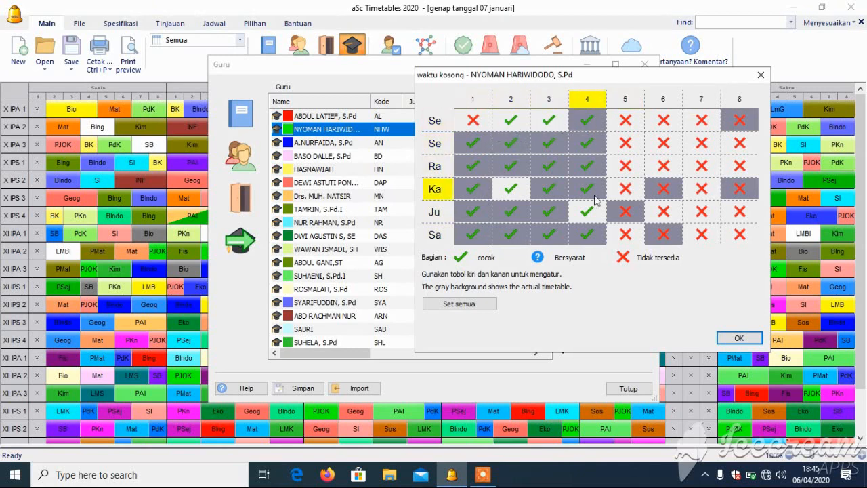
pyautogui.moveTo(566, 82); pyautogui.dragTo(649, 67)
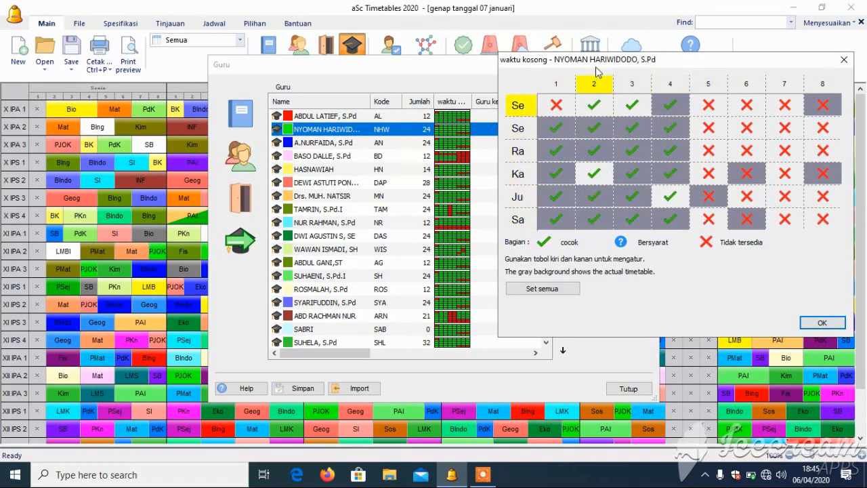
pyautogui.moveTo(596, 70); pyautogui.dragTo(585, 56)
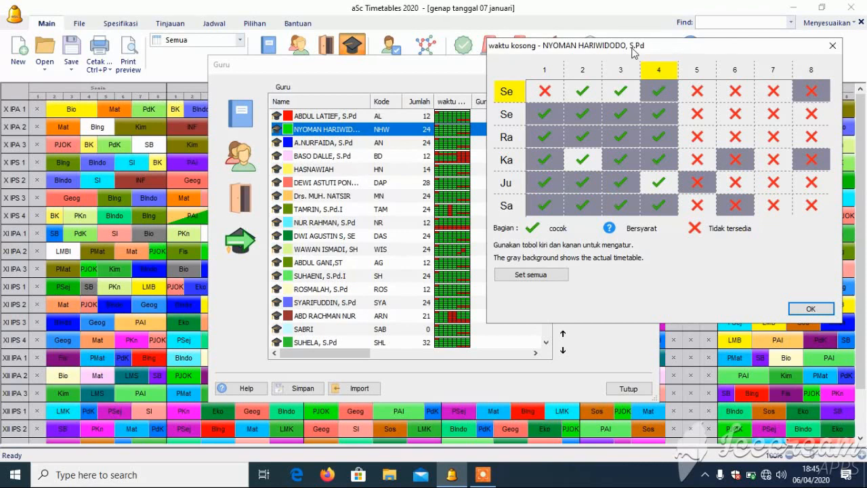
pyautogui.moveTo(640, 46); pyautogui.dragTo(586, 45)
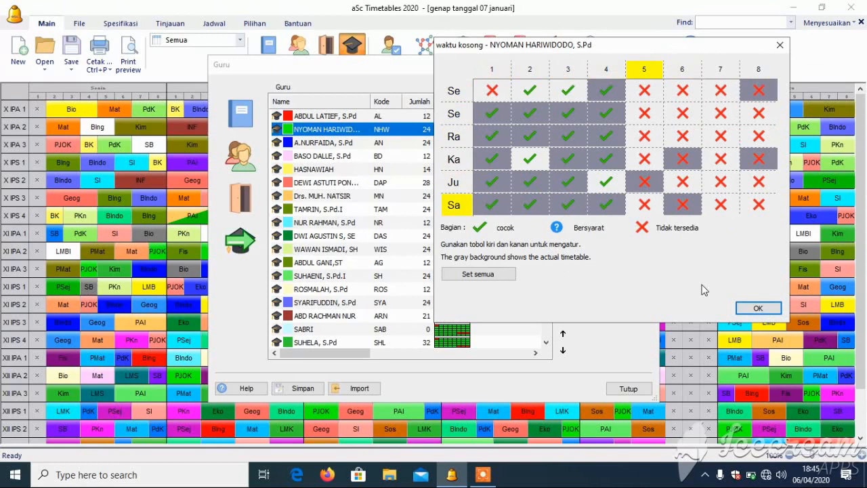
# - Apply teacher NHW's time-off settings, then test the timetable data and close the Advisor report
pyautogui.click(758, 308)
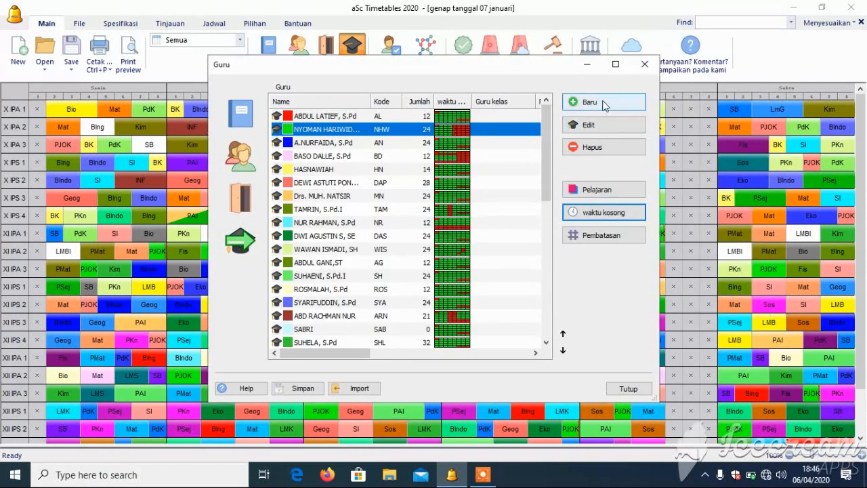
pyautogui.click(640, 388)
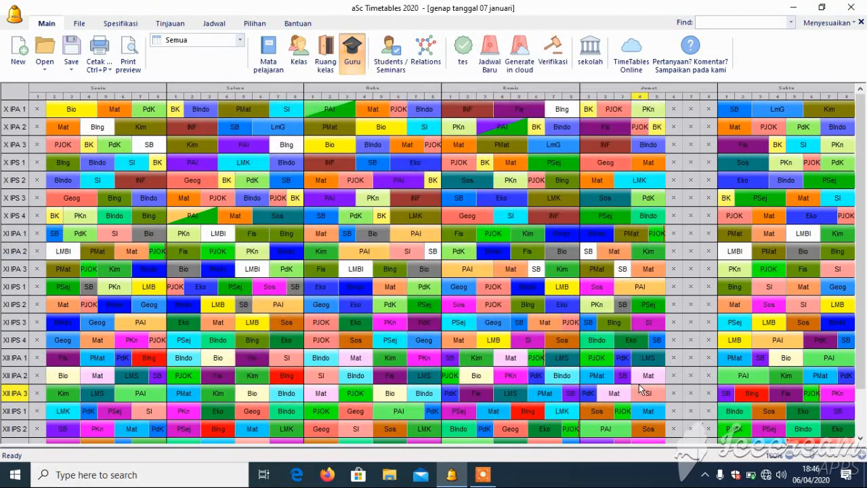
pyautogui.click(461, 58)
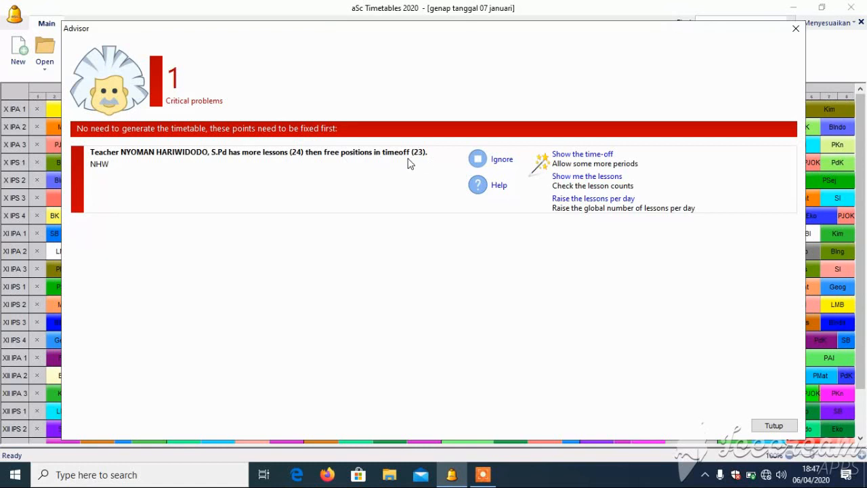
pyautogui.click(774, 425)
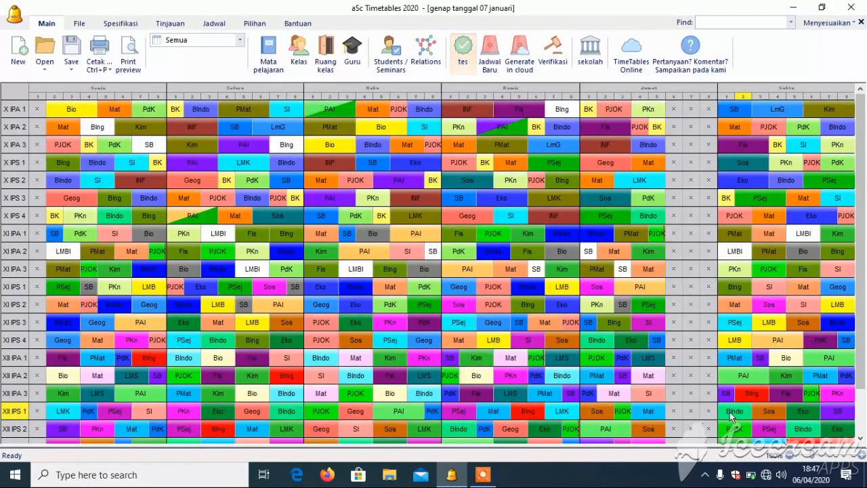
# - Set period 5 back to available (cocok) for teacher NHW on every day except Friday and apply the time-off settings
pyautogui.click(353, 56)
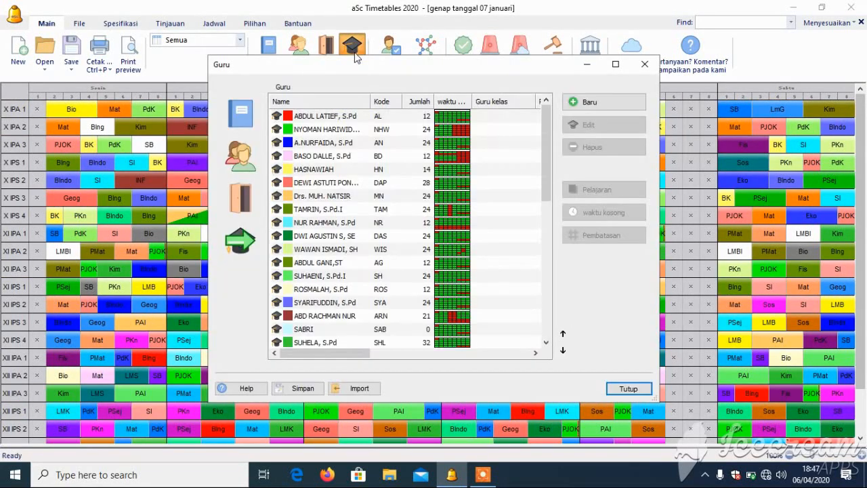
pyautogui.click(335, 130)
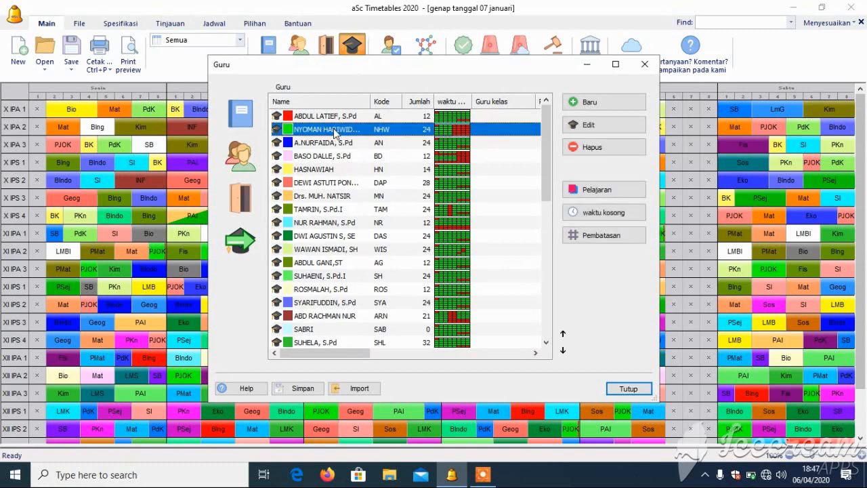
pyautogui.click(602, 214)
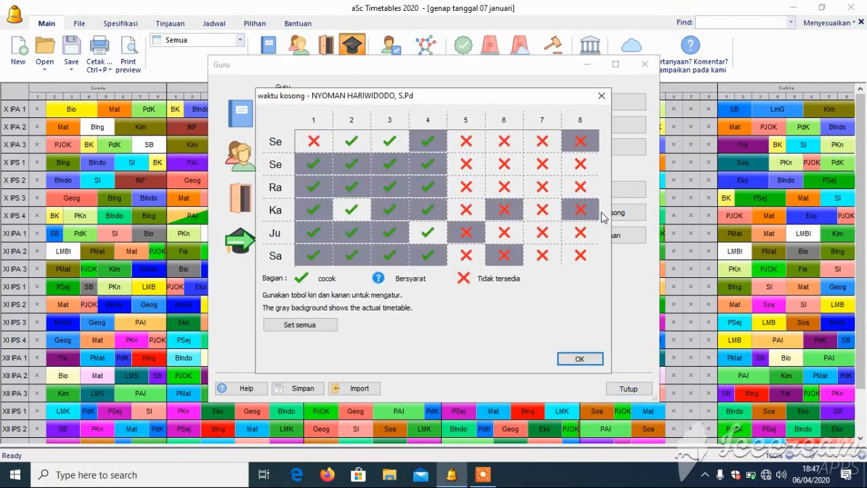
pyautogui.click(466, 143)
pyautogui.click(466, 145)
pyautogui.click(466, 144)
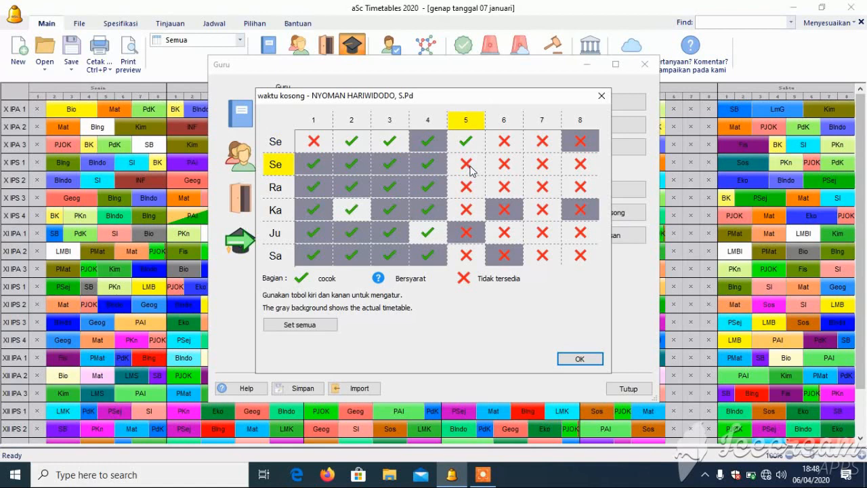
pyautogui.click(471, 168)
pyautogui.click(471, 191)
pyautogui.click(471, 214)
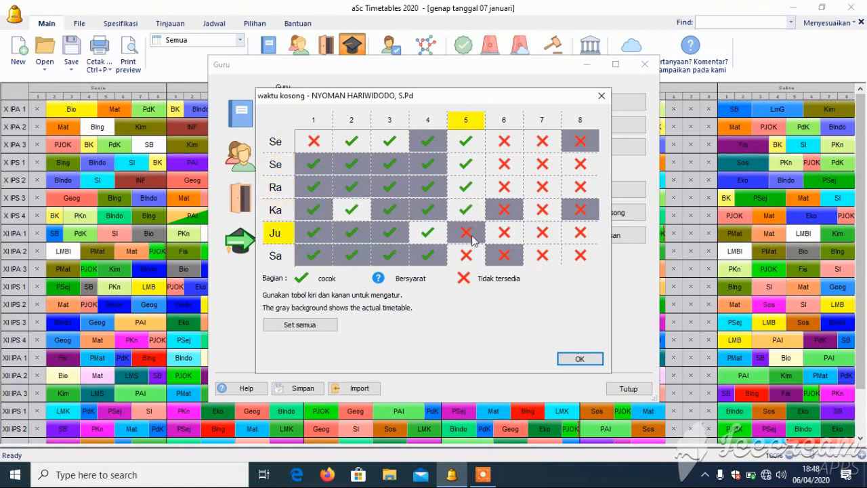
pyautogui.click(472, 257)
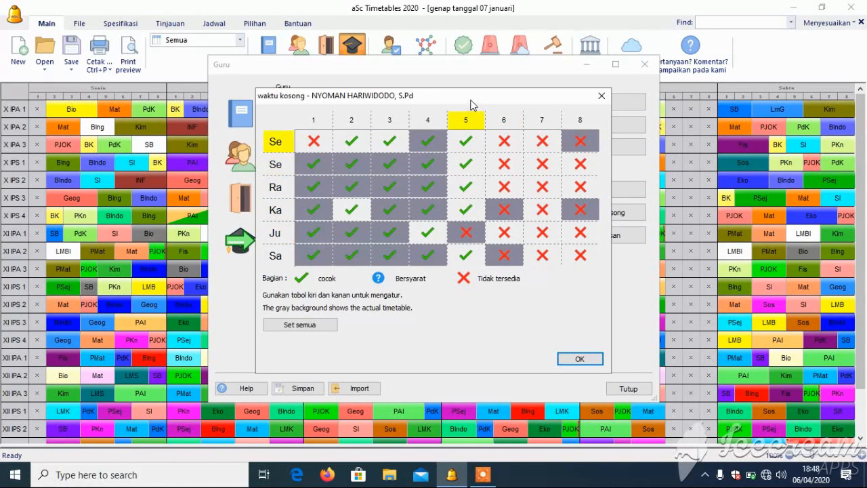
pyautogui.moveTo(467, 104); pyautogui.dragTo(506, 99)
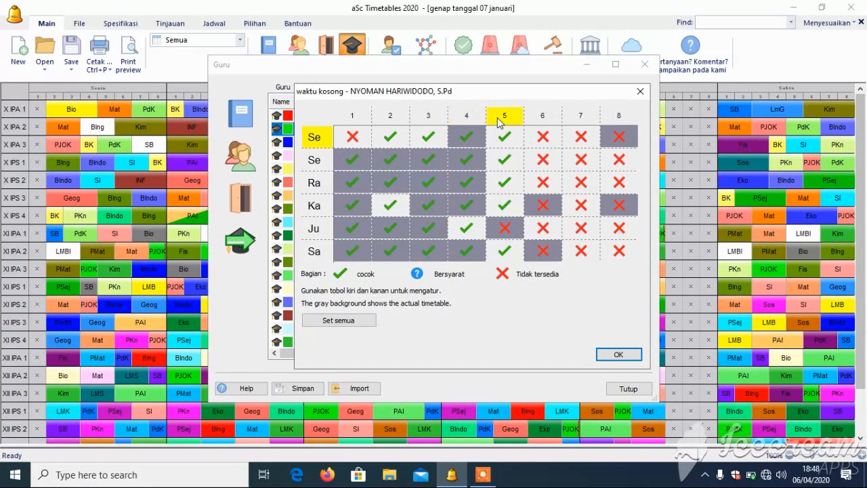
pyautogui.moveTo(499, 91); pyautogui.dragTo(480, 121)
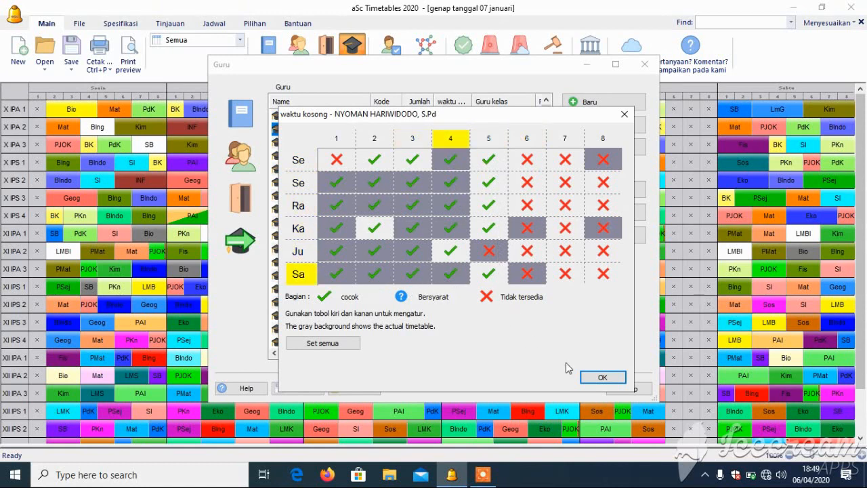
pyautogui.click(609, 380)
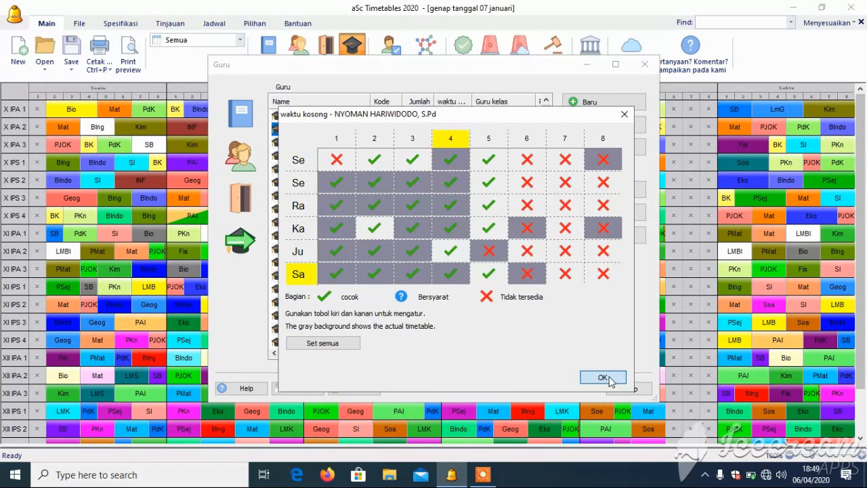
pyautogui.click(628, 388)
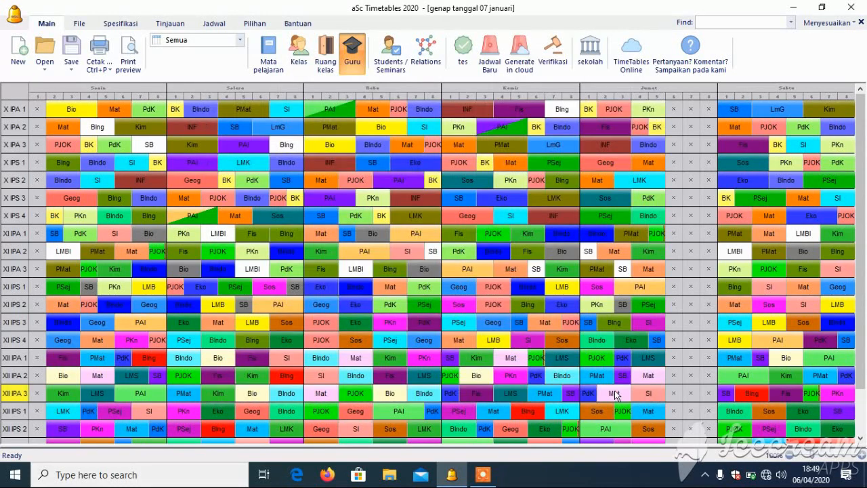
# - Test the timetable data again, allowing unlocked cards to be moved, and dismiss the completion message
pyautogui.click(466, 61)
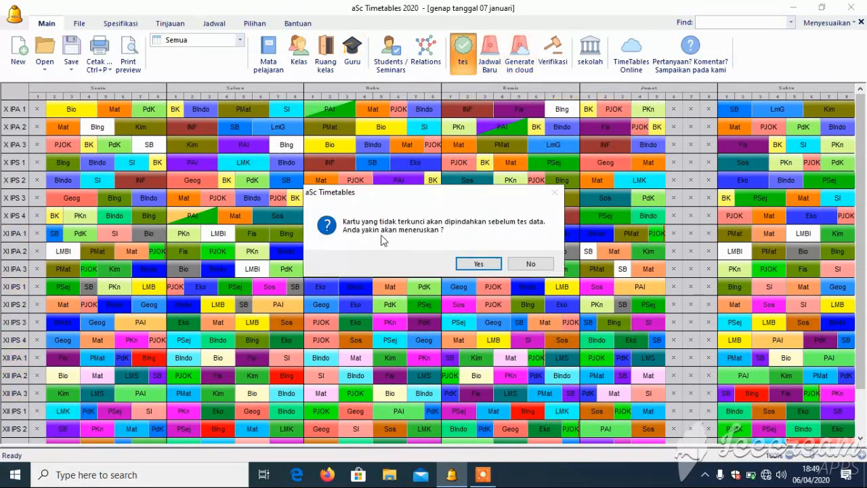
pyautogui.click(494, 266)
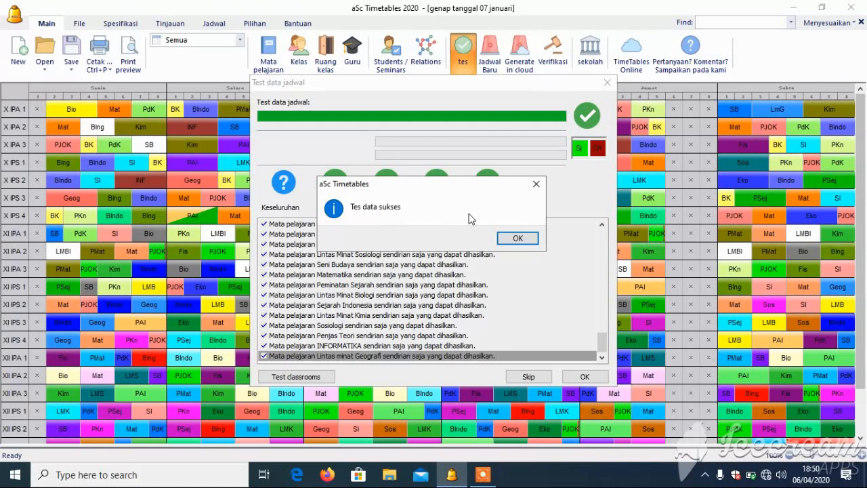
pyautogui.click(517, 238)
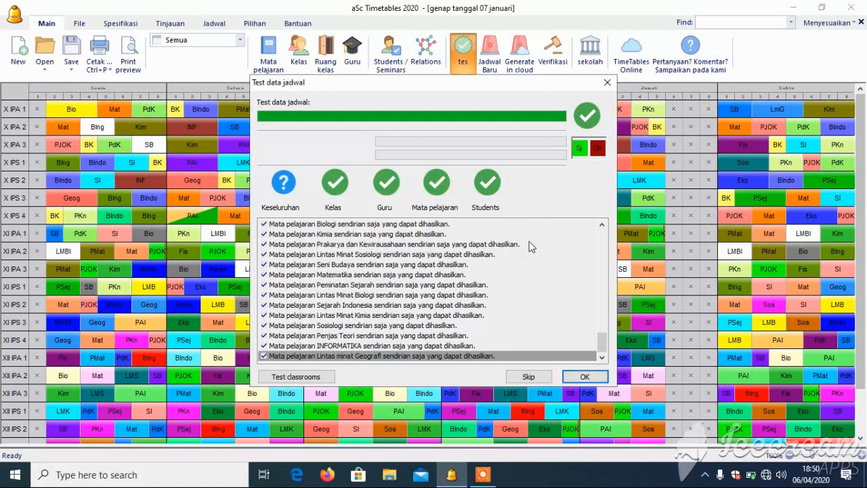
# - Set the generation complexity to Normal, generate the whole timetable with the Memungkinkan istirahat constraint and dismiss the generation report
pyautogui.click(585, 377)
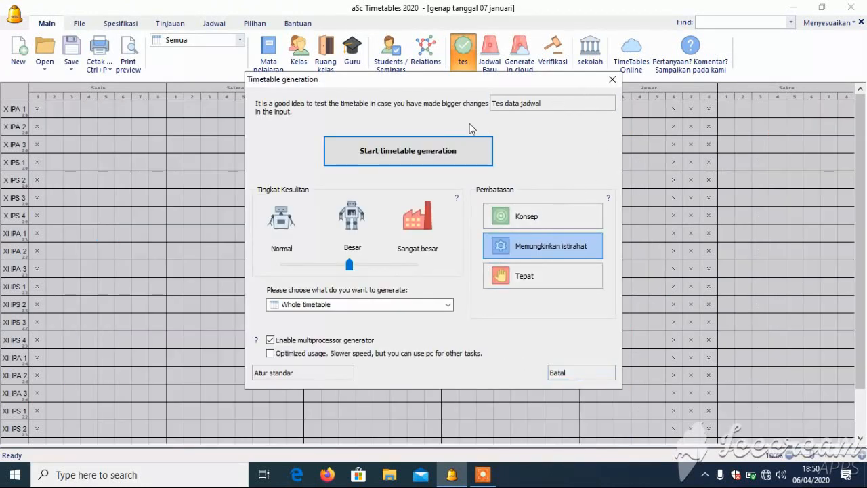
pyautogui.moveTo(464, 77); pyautogui.dragTo(453, 100)
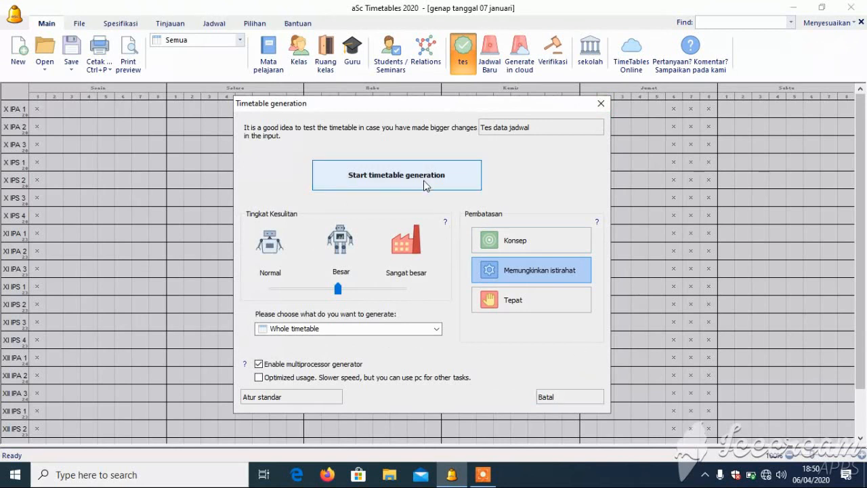
pyautogui.moveTo(341, 291); pyautogui.dragTo(252, 297)
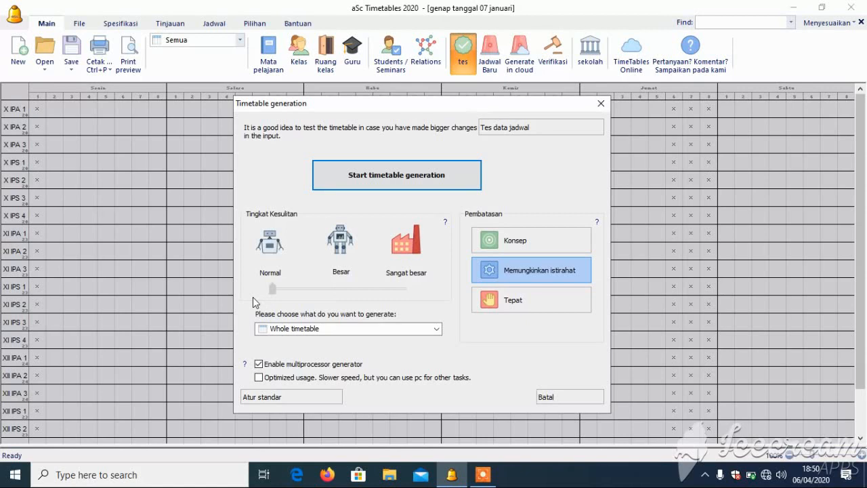
pyautogui.click(381, 185)
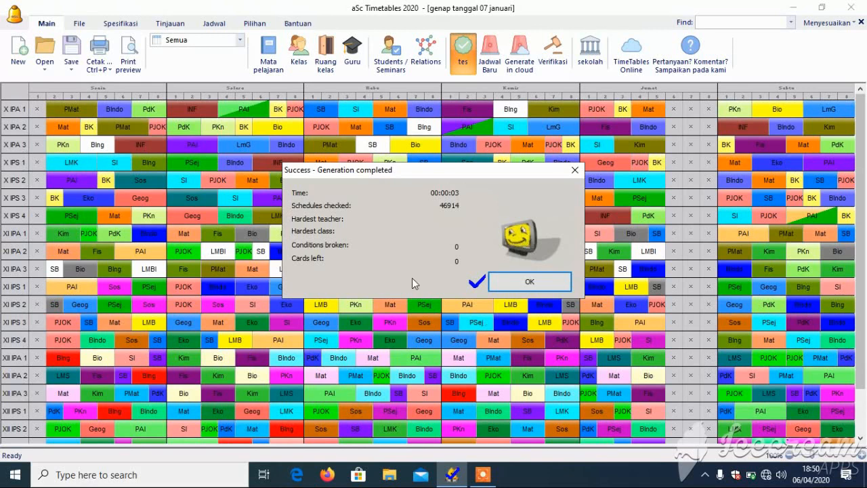
pyautogui.click(520, 281)
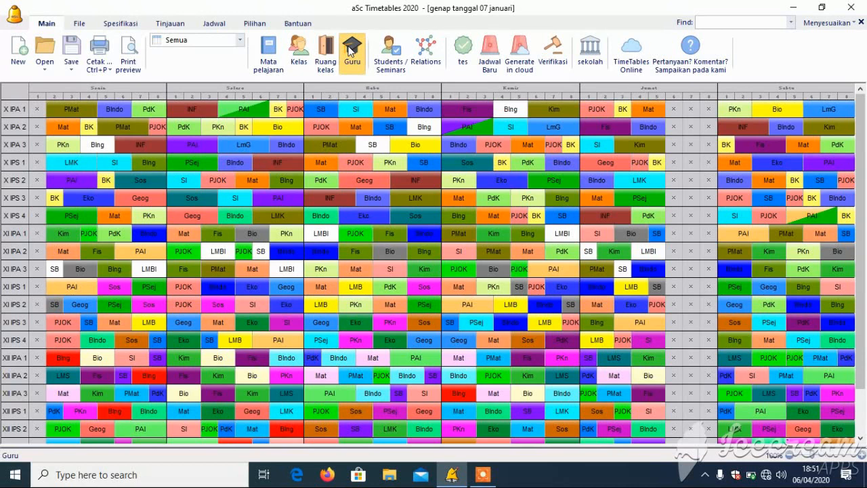
# - Review the lessons assigned to teacher BD in the teacher list, then close the lesson overview
pyautogui.click(349, 52)
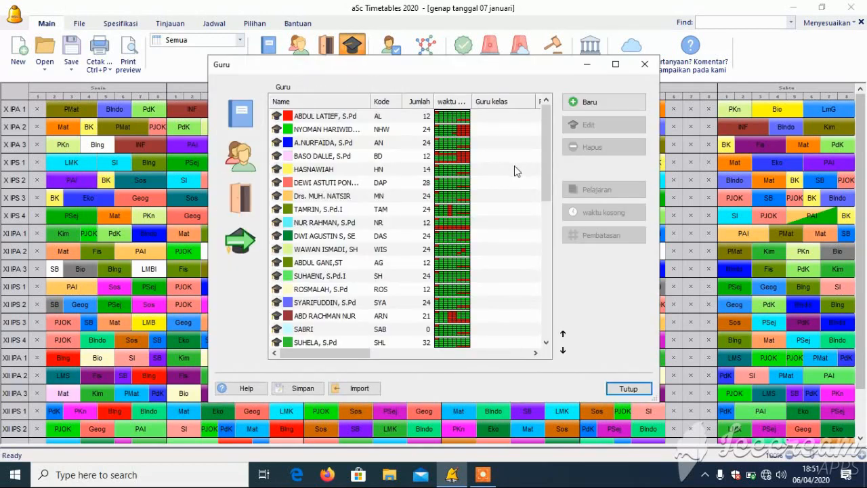
pyautogui.doubleClick(342, 156)
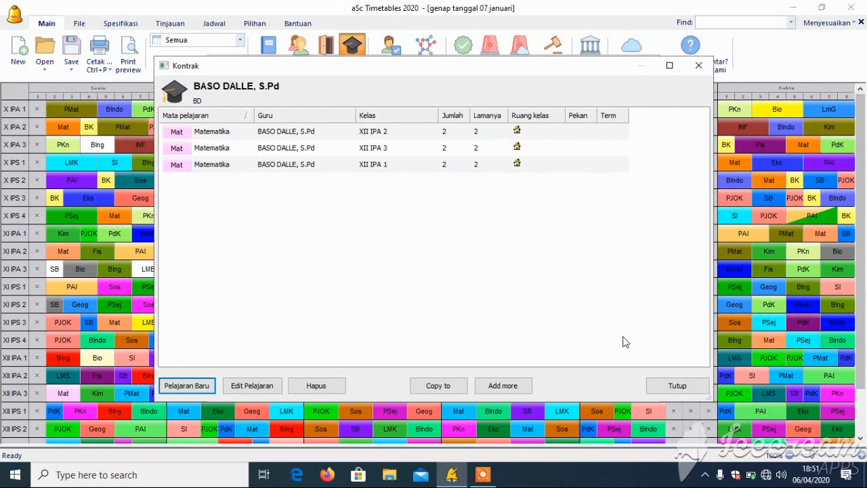
pyautogui.click(667, 387)
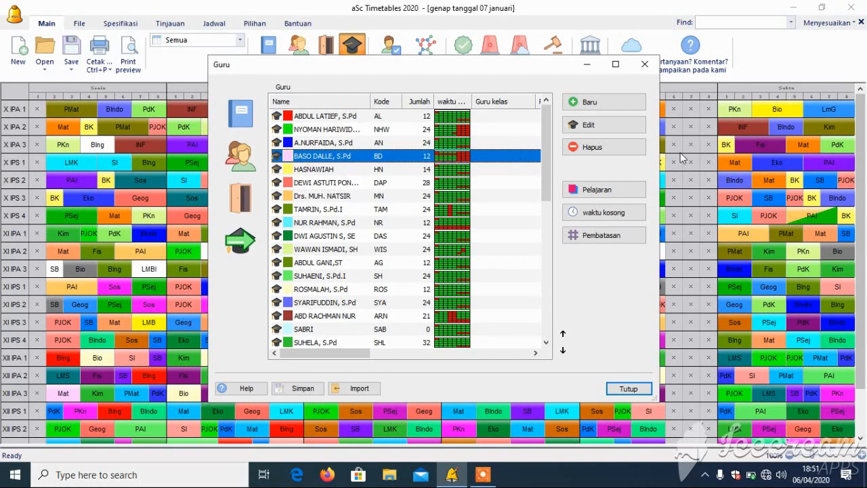
# - Mark period 5 as unavailable (Tidak tersedia) for teacher BD on Monday, Wednesday, Thursday and Friday
pyautogui.click(610, 218)
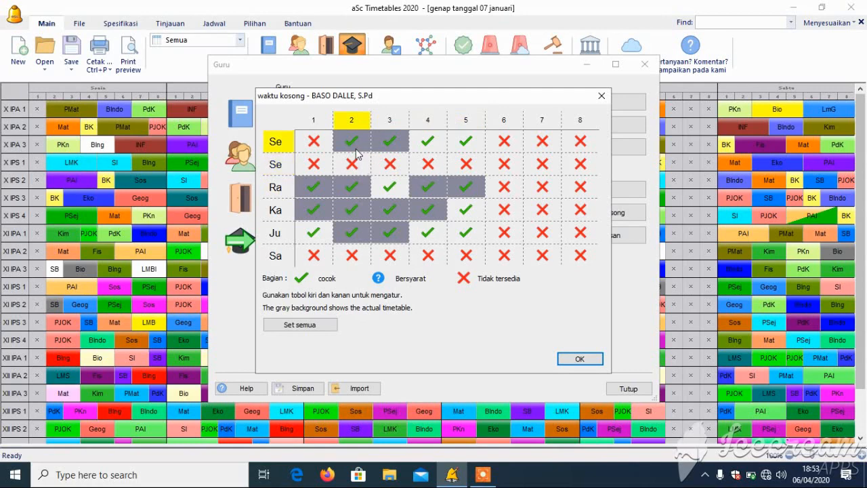
pyautogui.moveTo(357, 108); pyautogui.dragTo(541, 160)
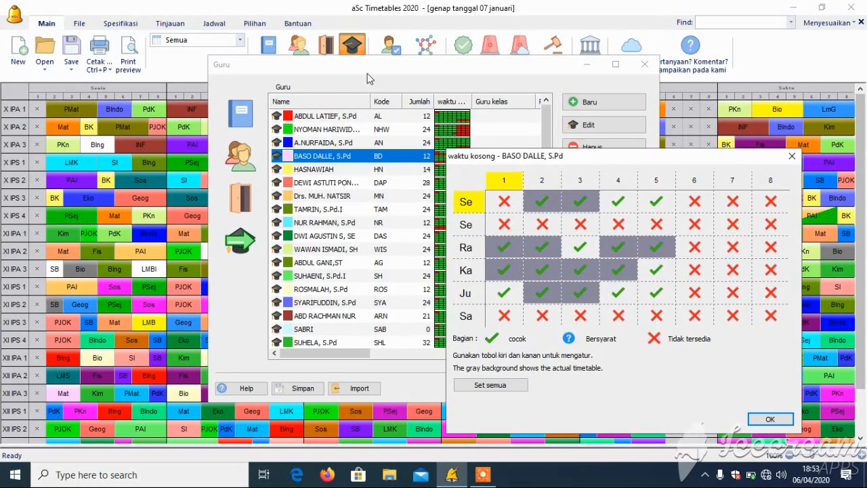
pyautogui.moveTo(538, 161); pyautogui.dragTo(573, 104)
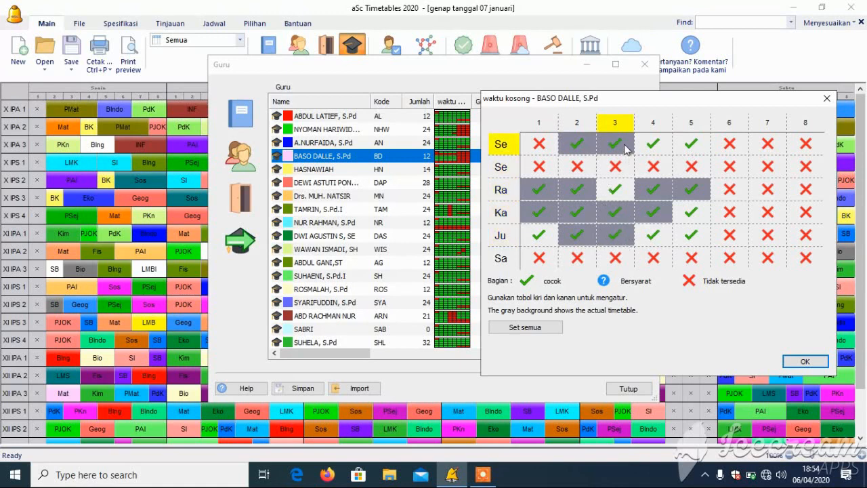
pyautogui.click(693, 145)
pyautogui.click(695, 148)
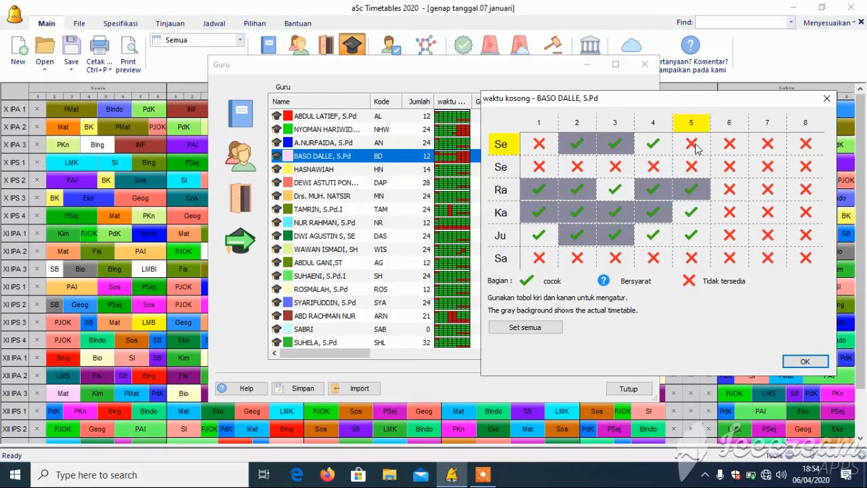
pyautogui.click(695, 192)
pyautogui.click(696, 192)
pyautogui.click(695, 215)
pyautogui.click(695, 215)
pyautogui.click(694, 236)
pyautogui.click(694, 236)
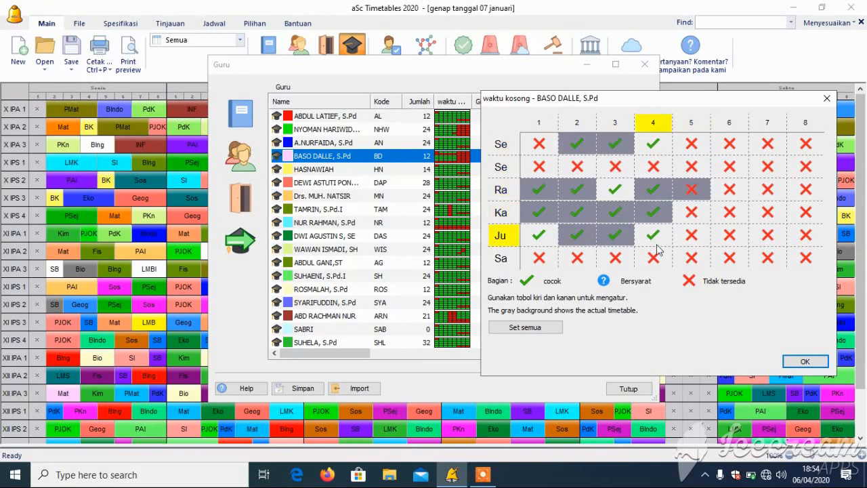
# - Mark period 4 as unavailable (Tidak tersedia) for teacher BD on Monday, Wednesday, Thursday and Friday
pyautogui.click(645, 243)
pyautogui.click(644, 243)
pyautogui.click(654, 216)
pyautogui.click(655, 218)
pyautogui.doubleClick(652, 191)
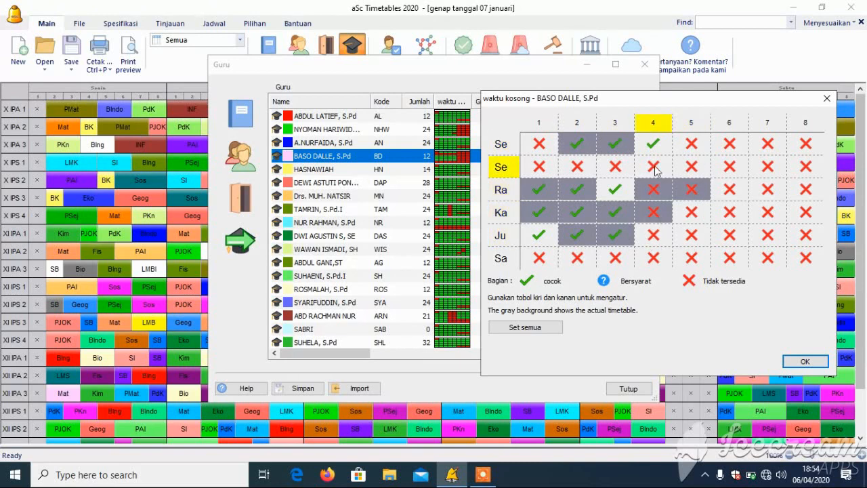
pyautogui.doubleClick(656, 146)
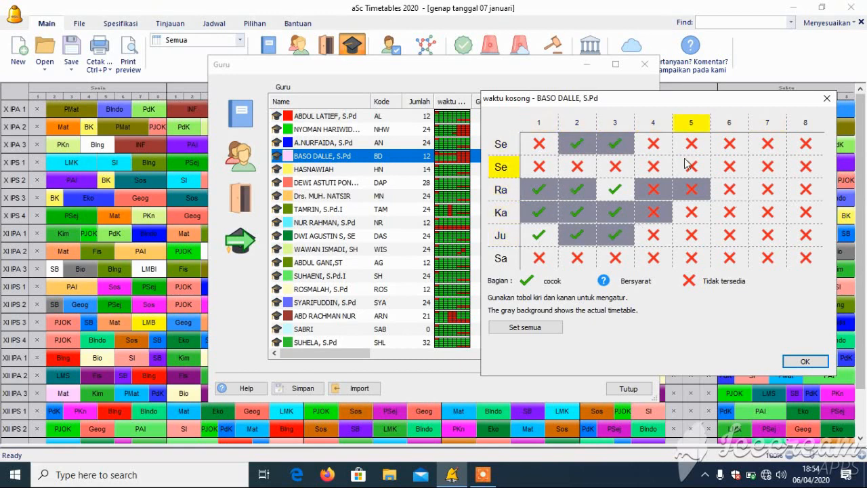
# - Apply teacher BD's time-off settings, then test the timetable data and close the Advisor report
pyautogui.click(807, 360)
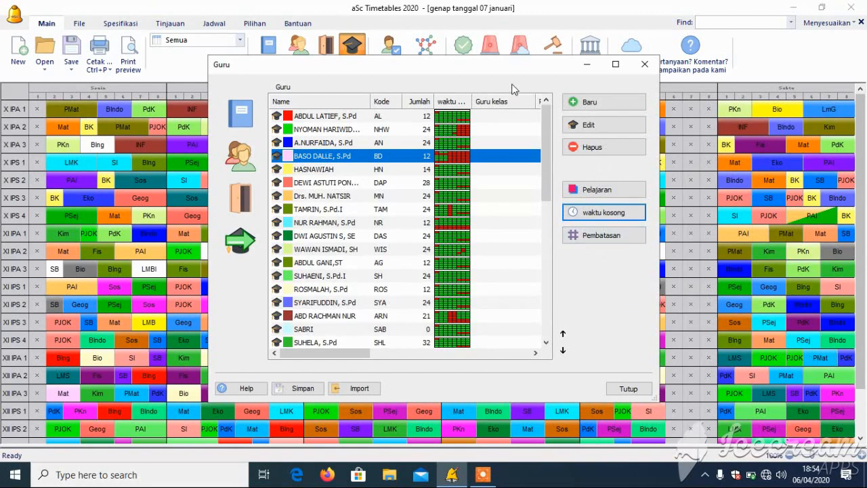
pyautogui.click(628, 388)
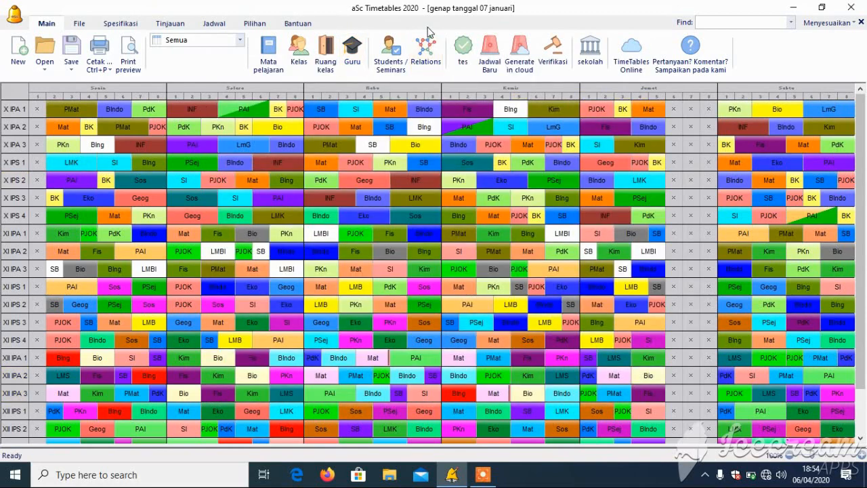
pyautogui.click(465, 44)
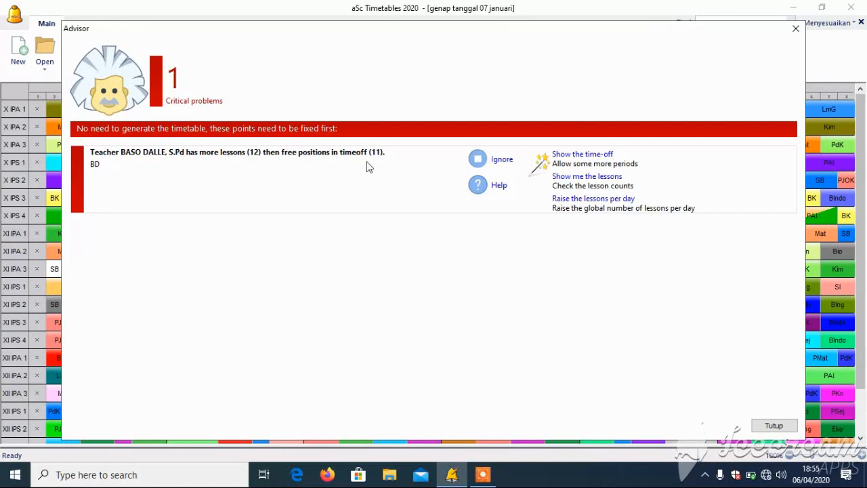
pyautogui.click(774, 425)
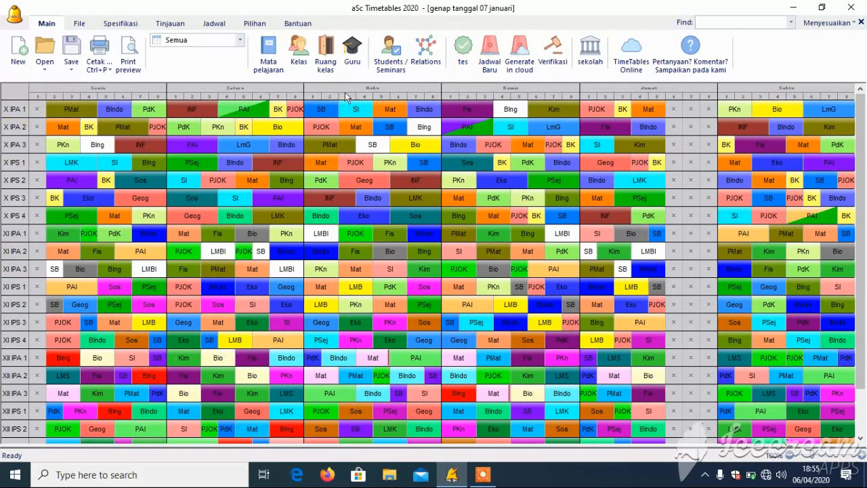
# - Set period 4 back to available (cocok) for teacher BD on Monday, Wednesday, Thursday and Friday and apply the time-off settings
pyautogui.click(352, 51)
pyautogui.click(371, 156)
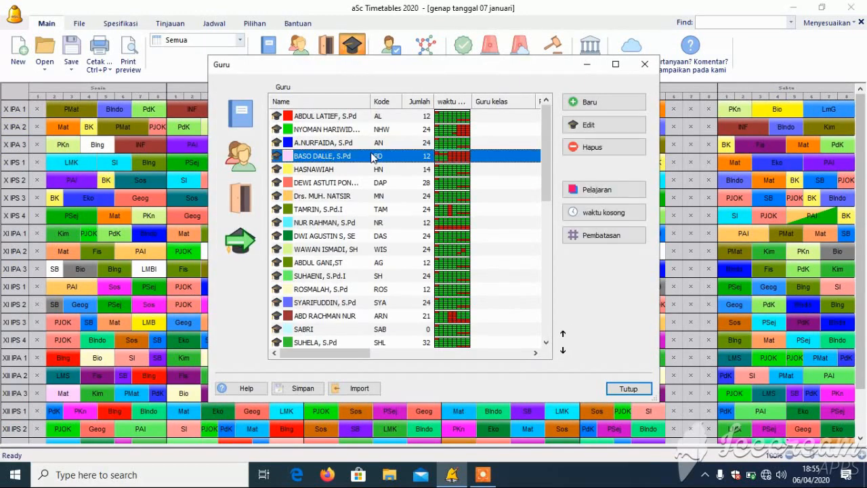
pyautogui.doubleClick(371, 155)
pyautogui.click(700, 65)
pyautogui.click(633, 213)
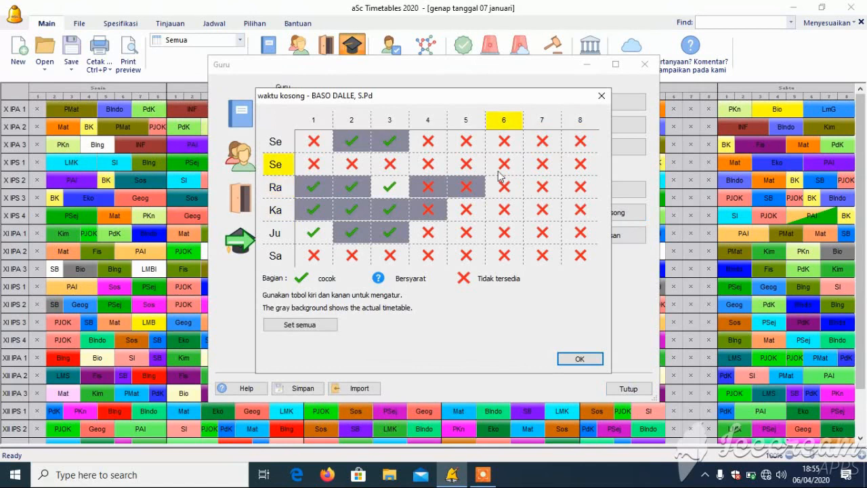
pyautogui.click(436, 145)
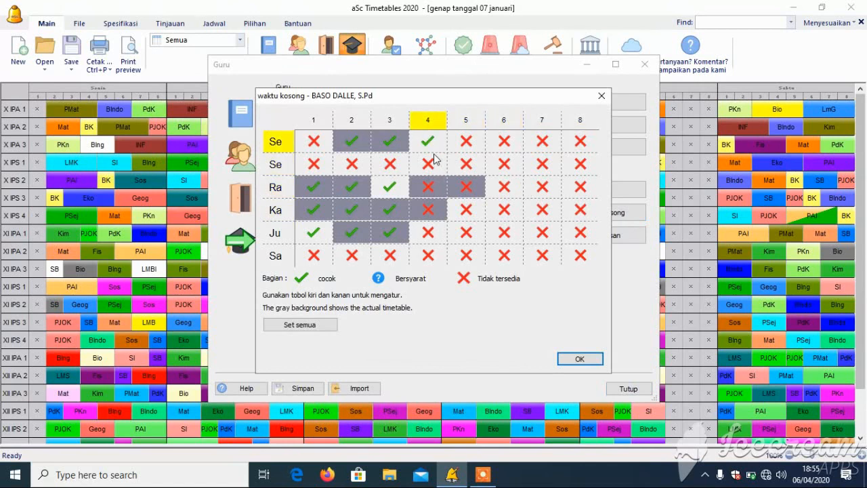
pyautogui.click(437, 188)
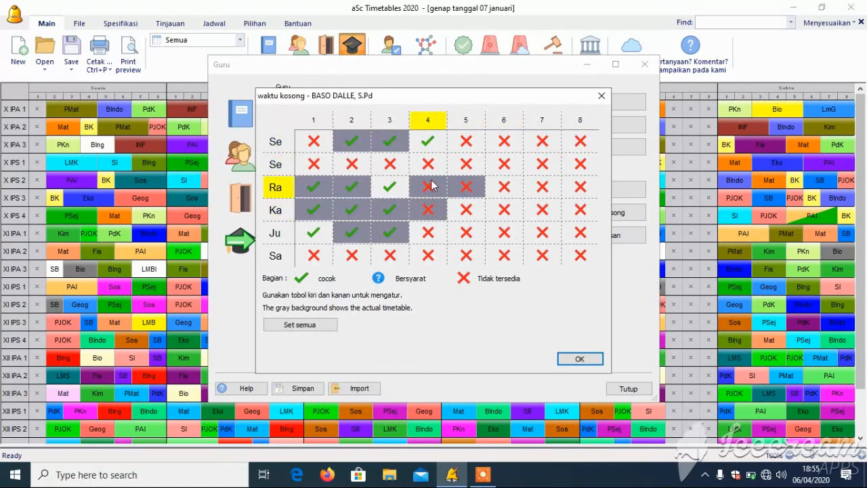
pyautogui.click(436, 217)
pyautogui.click(438, 236)
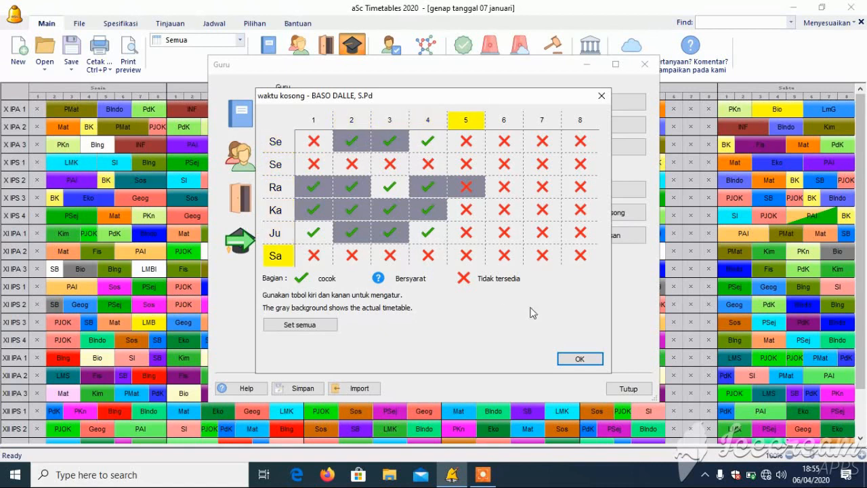
pyautogui.click(593, 359)
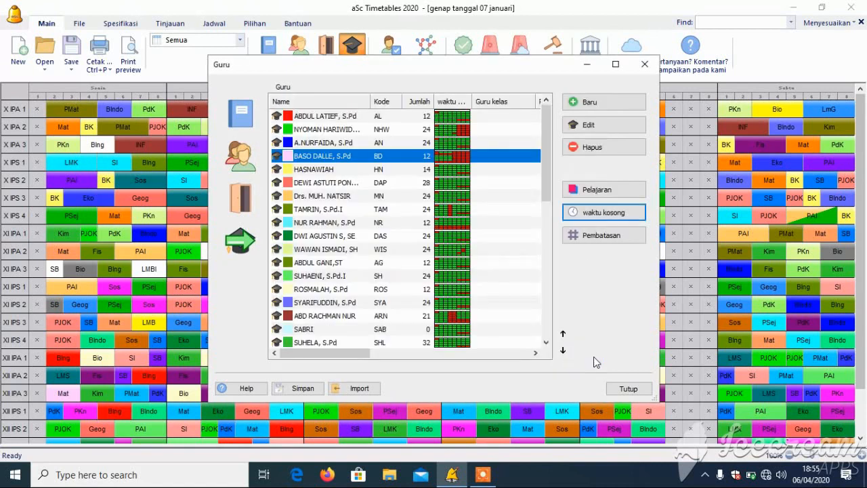
pyautogui.click(630, 389)
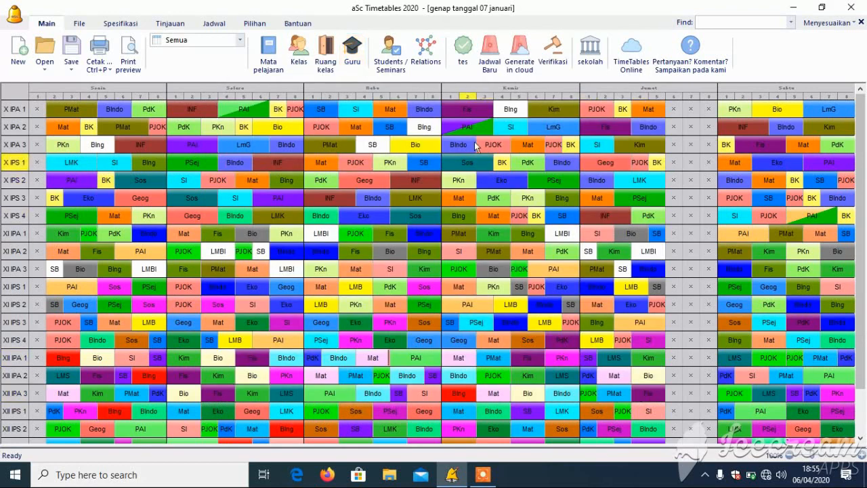
# - Test the timetable data again, allowing unlocked cards to be moved, and close the test results without generating a timetable
pyautogui.click(470, 49)
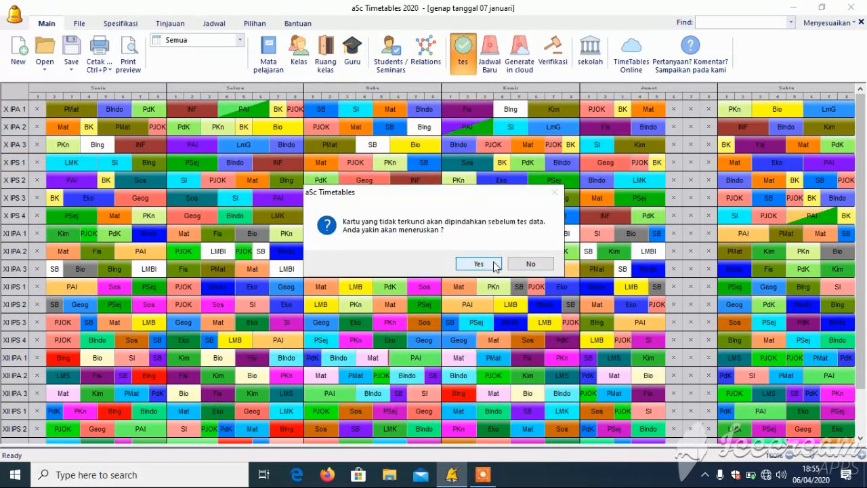
pyautogui.click(497, 265)
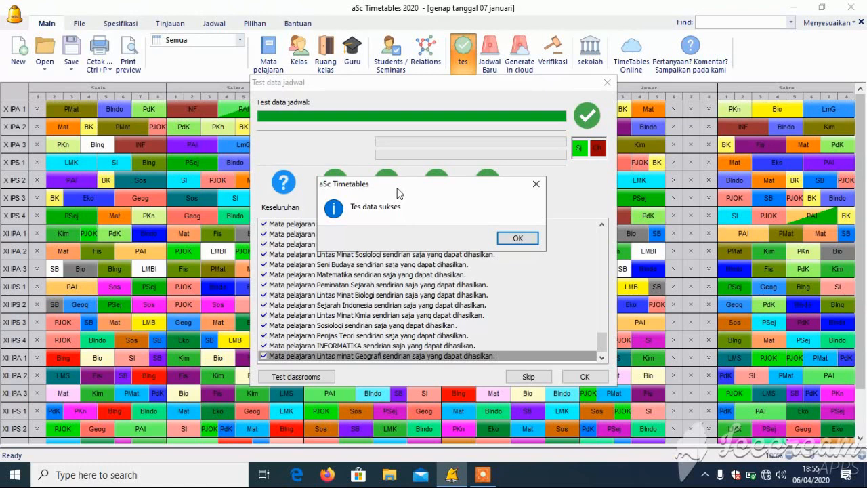
pyautogui.moveTo(398, 193); pyautogui.dragTo(425, 187)
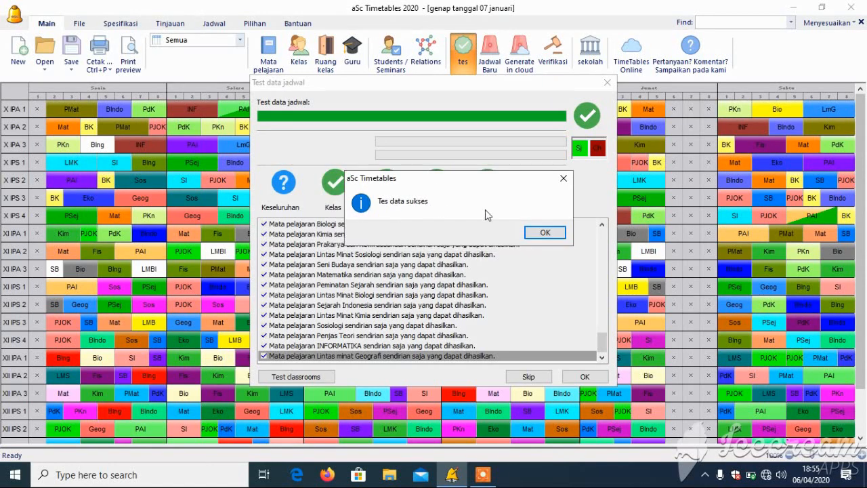
pyautogui.click(532, 232)
pyautogui.click(572, 377)
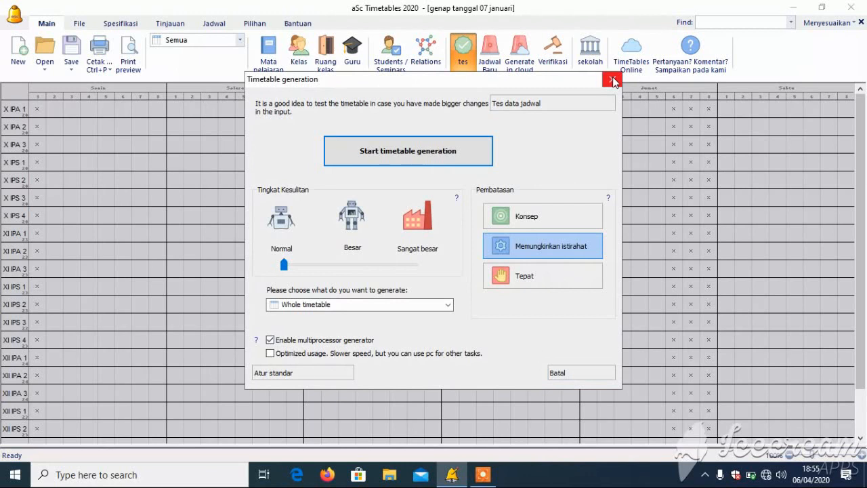
pyautogui.click(611, 79)
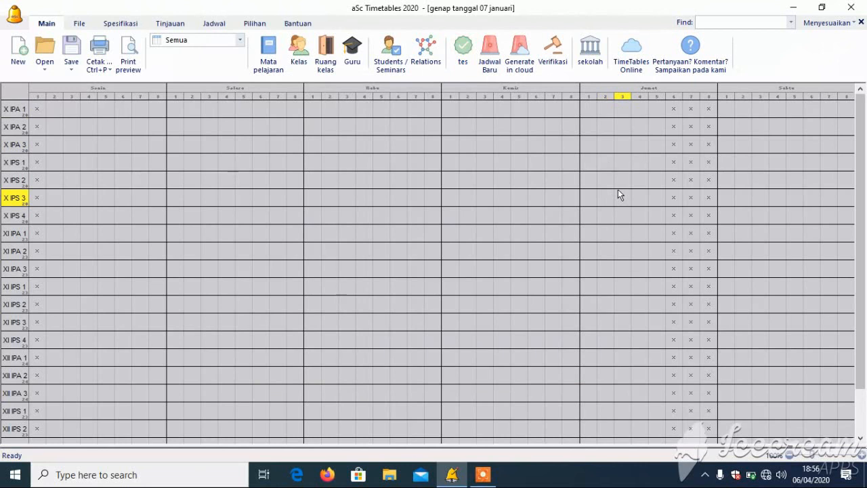
pyautogui.click(705, 474)
pyautogui.click(701, 440)
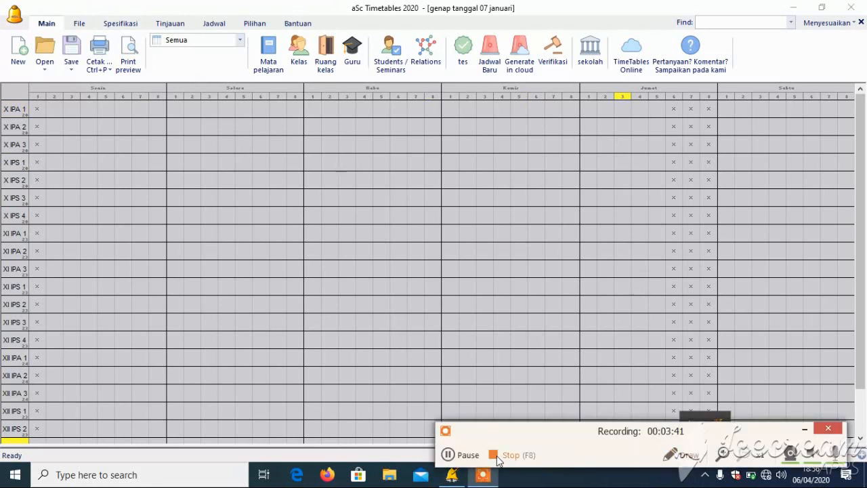
pyautogui.click(474, 455)
pyautogui.click(479, 455)
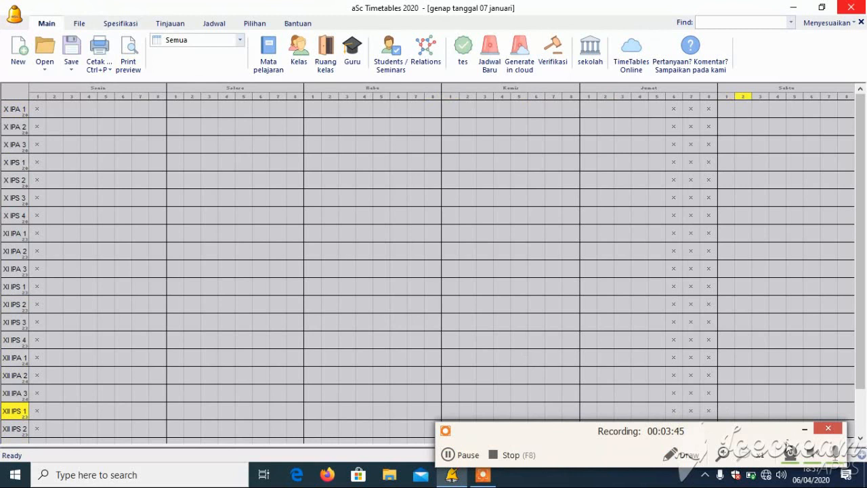
pyautogui.click(803, 431)
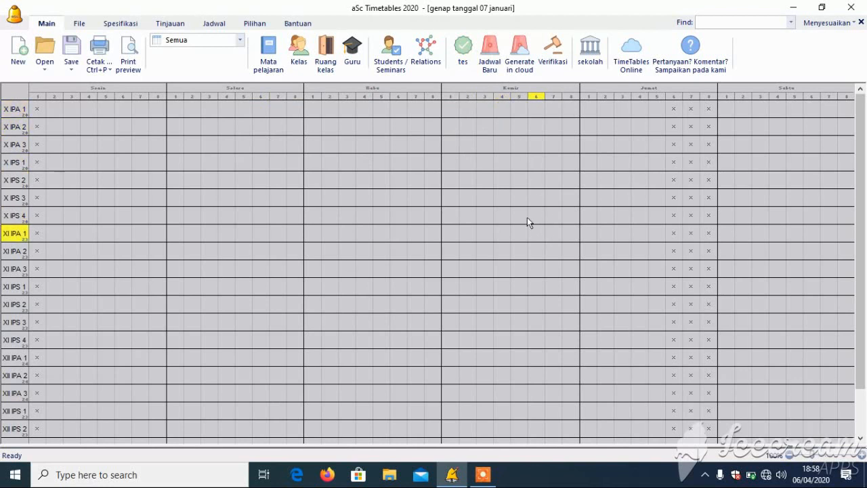
pyautogui.click(563, 43)
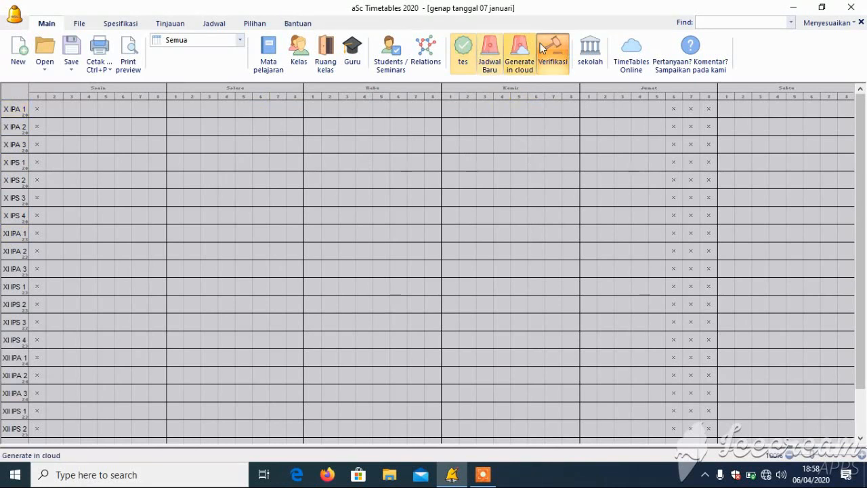
# - Generate the whole timetable with the current generation settings and close the completion report
pyautogui.click(485, 48)
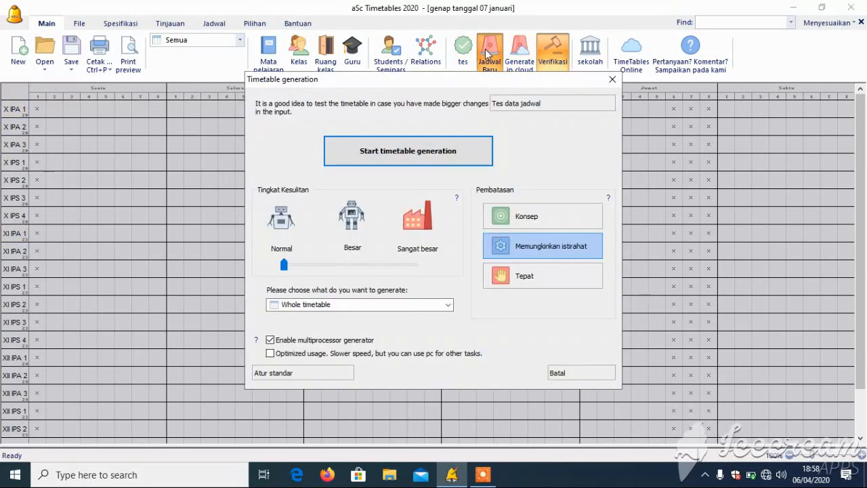
pyautogui.click(451, 155)
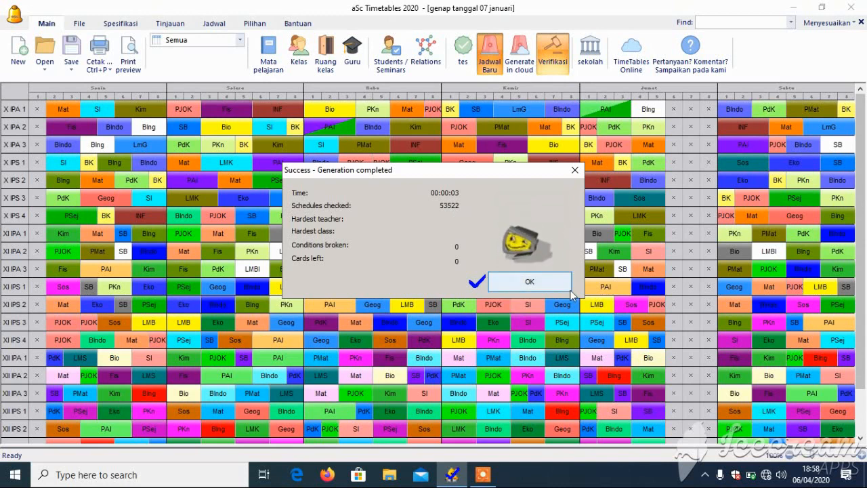
pyautogui.click(522, 283)
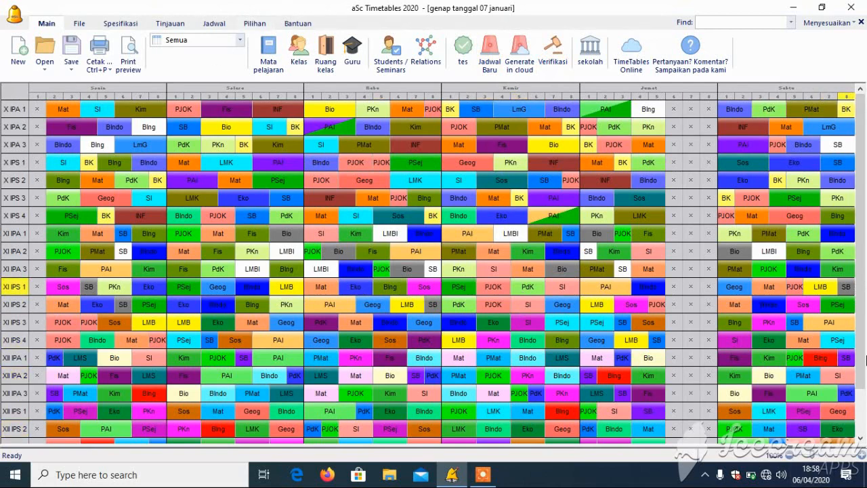
pyautogui.moveTo(862, 334); pyautogui.dragTo(865, 275)
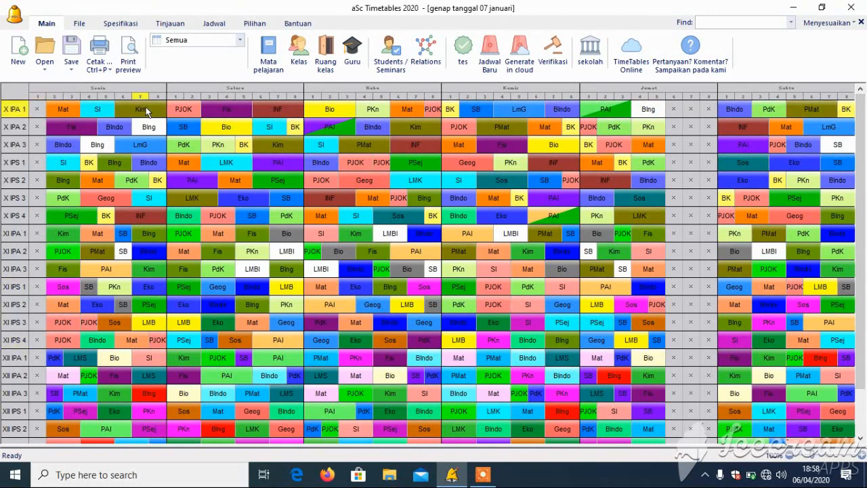
# - Compare the generated timetable in the teacher (Guru) view and the overall (Semua) view
pyautogui.click(190, 41)
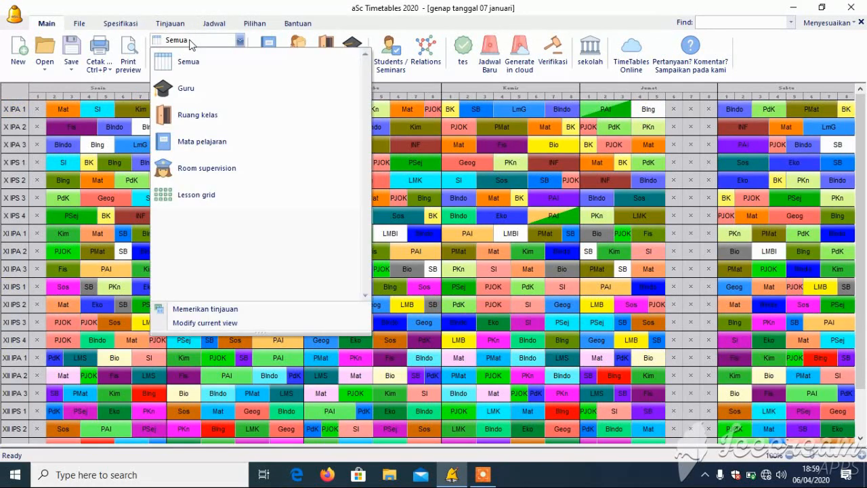
pyautogui.click(201, 89)
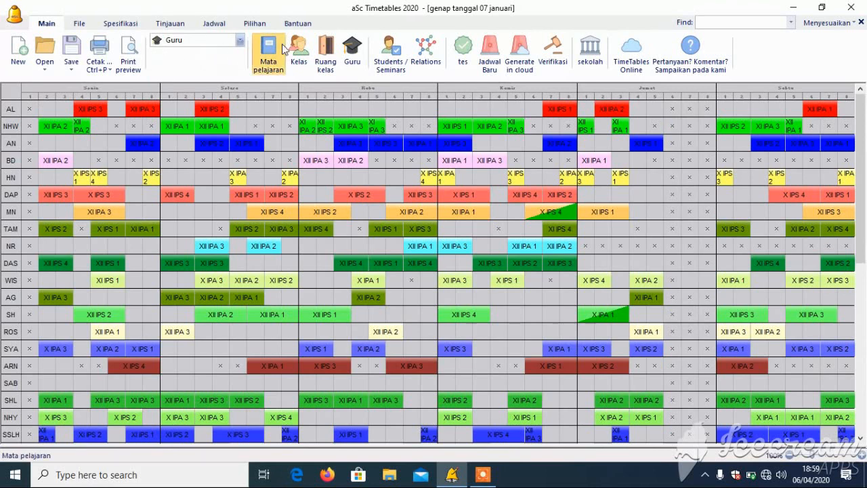
pyautogui.click(202, 42)
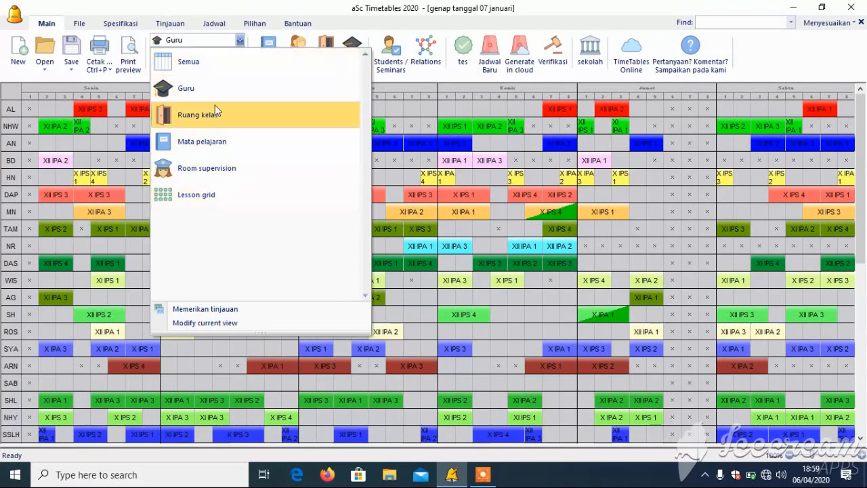
pyautogui.click(233, 69)
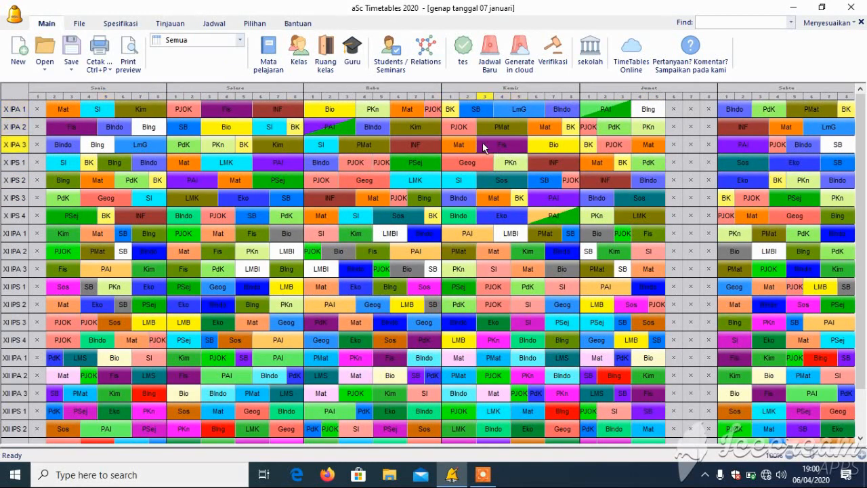
pyautogui.click(183, 42)
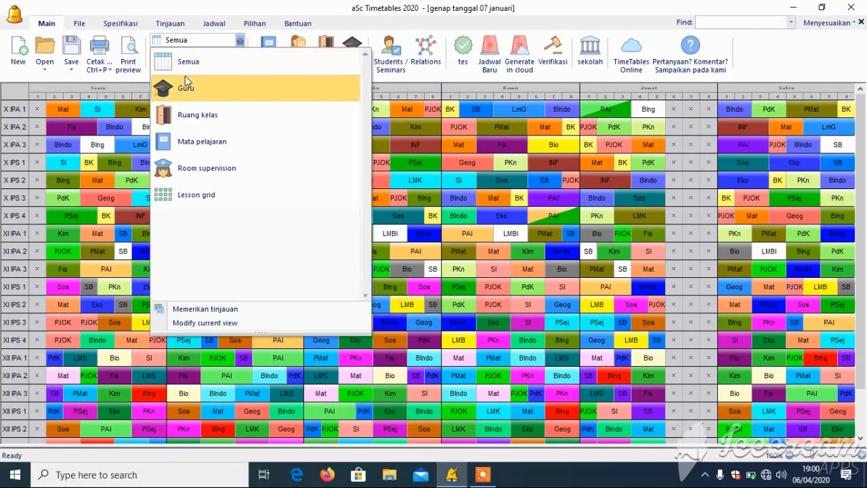
pyautogui.click(185, 84)
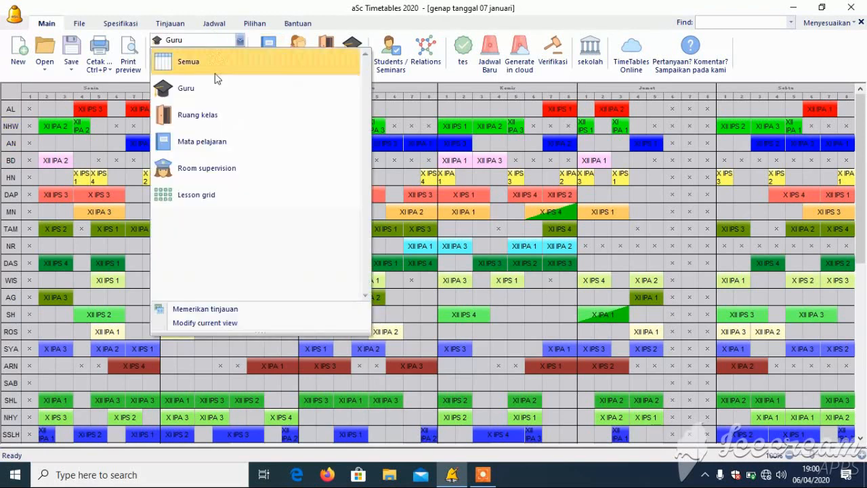
# - View the timetable by classroom (Ruang kelas), by subject (Mata pelajaran) and as a Lesson grid
pyautogui.click(227, 112)
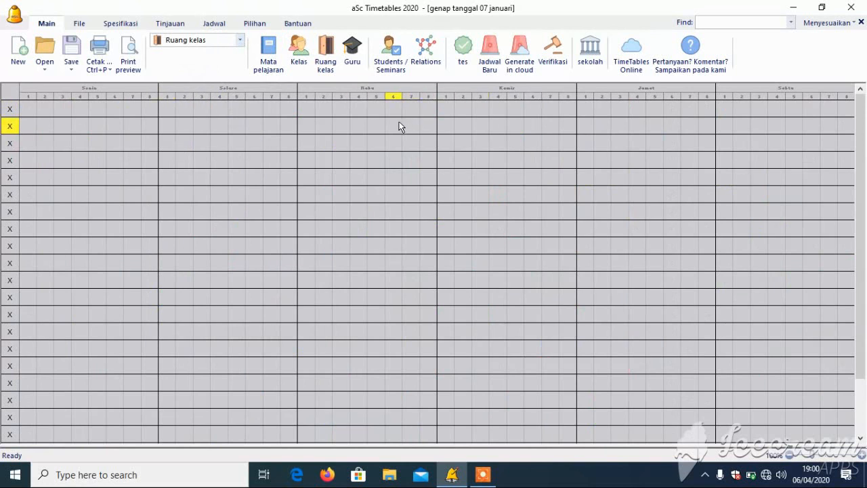
pyautogui.click(208, 42)
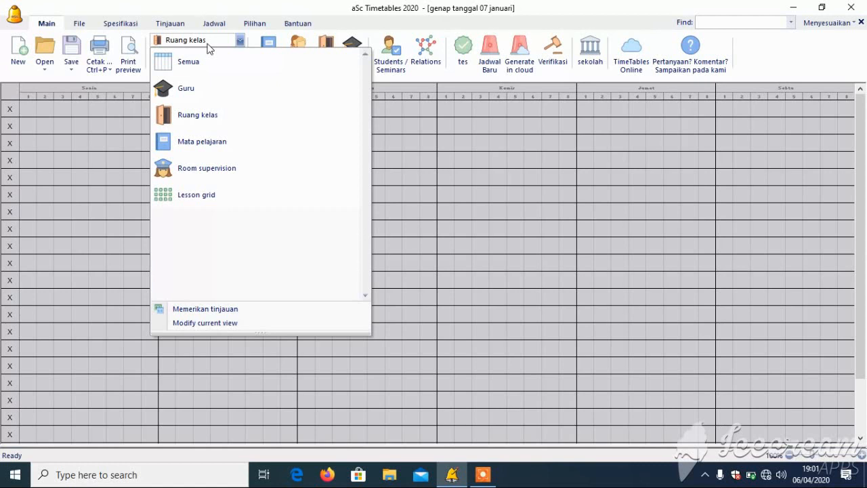
pyautogui.click(233, 142)
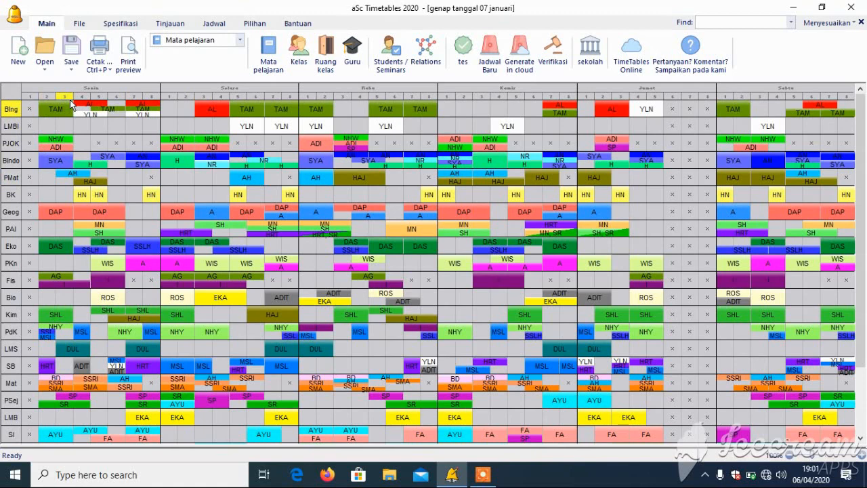
pyautogui.click(197, 39)
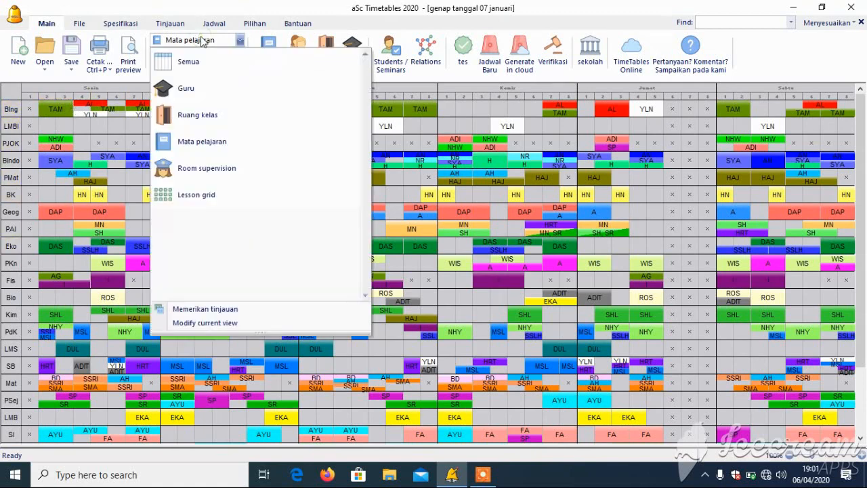
pyautogui.click(219, 196)
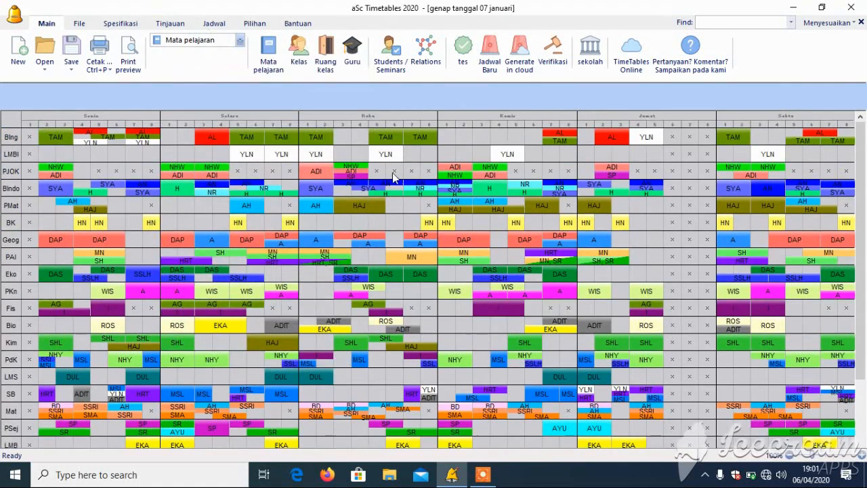
pyautogui.click(210, 41)
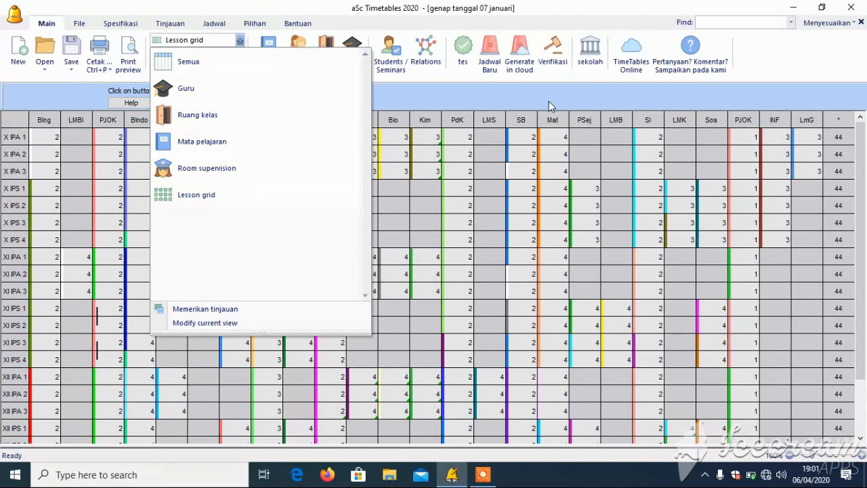
pyautogui.click(455, 93)
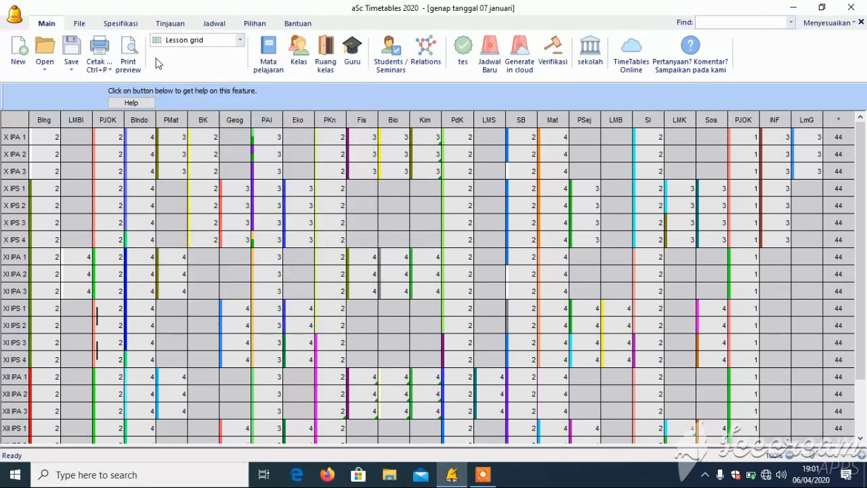
# - Preview the timetable for printing with the Jadwal Kelas report, and close the preview
pyautogui.click(137, 59)
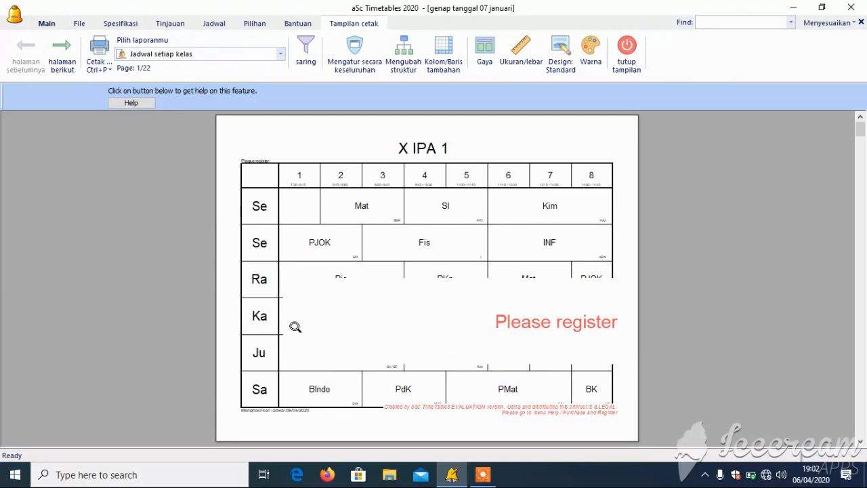
pyautogui.click(198, 60)
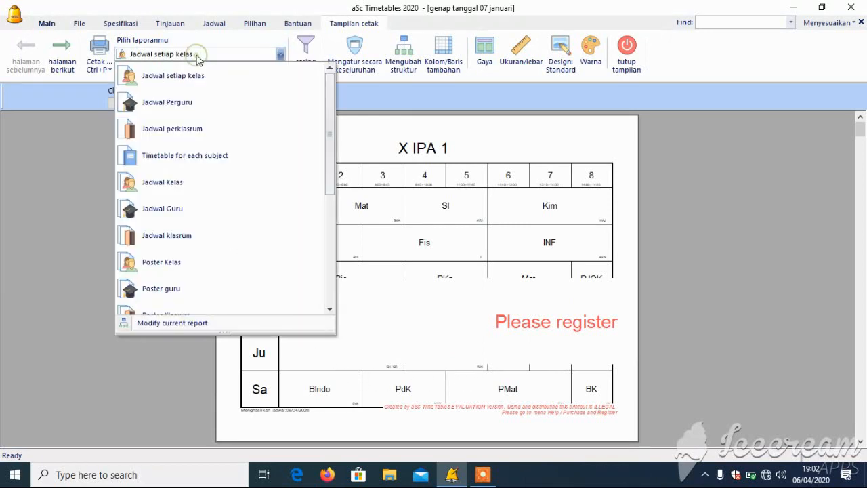
pyautogui.click(202, 181)
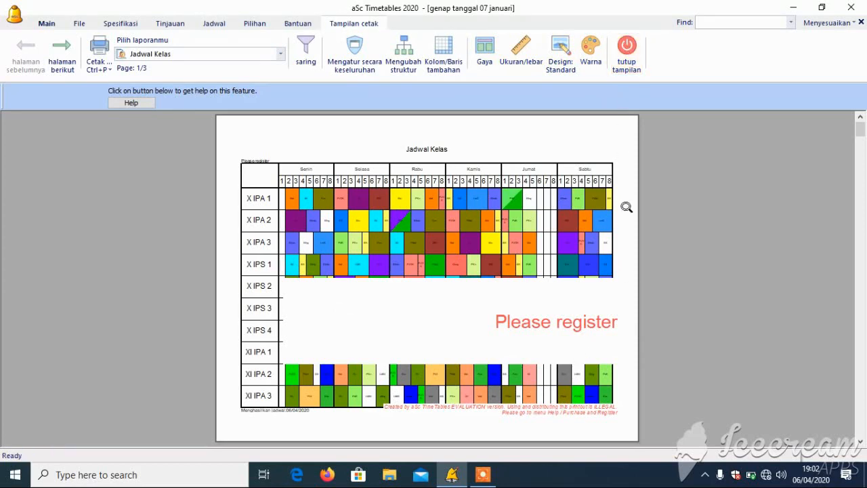
pyautogui.click(636, 49)
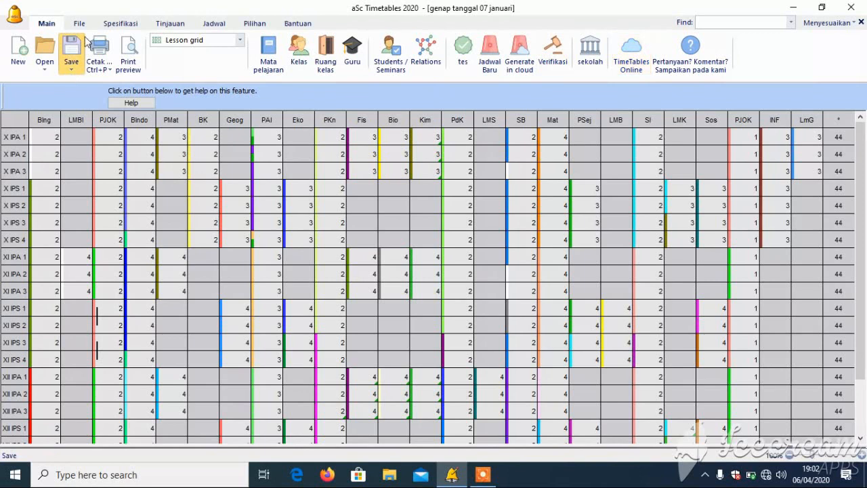
# - Switch the main timetable display back to the overall Semua view
pyautogui.click(180, 26)
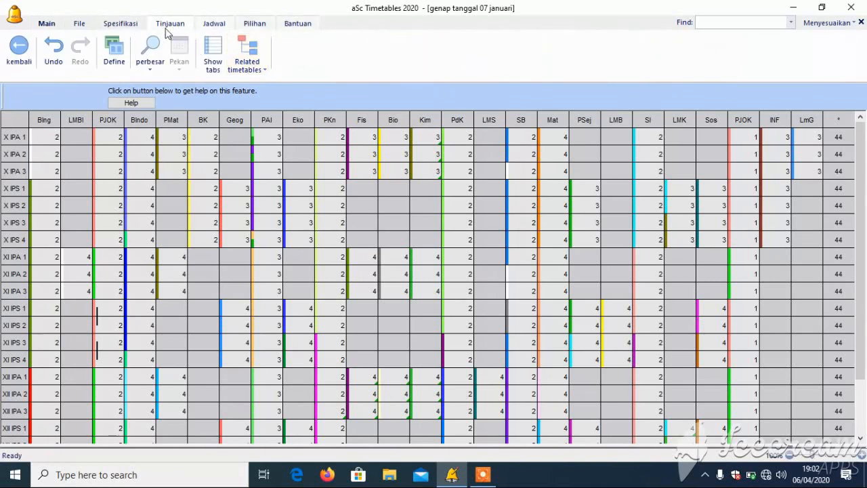
pyautogui.click(53, 25)
pyautogui.click(239, 39)
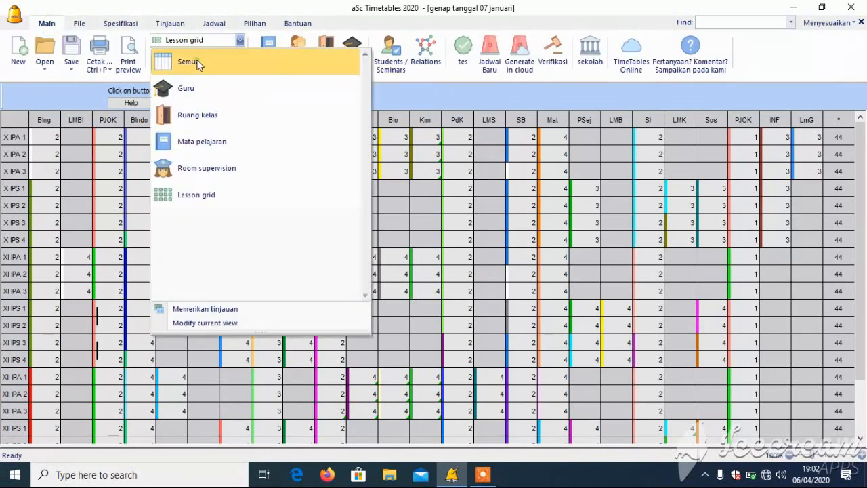
pyautogui.click(189, 63)
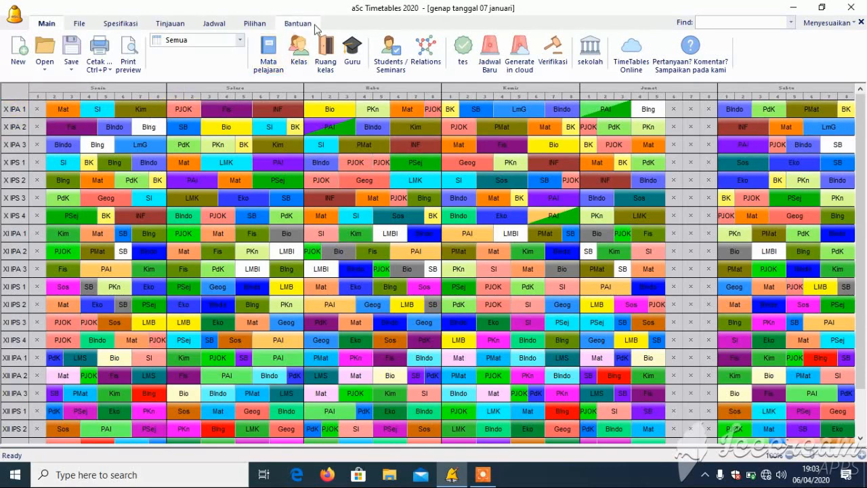
# - Review the subject (Mata pelajaran) and class (Kelas) lists, and close the list window
pyautogui.click(269, 55)
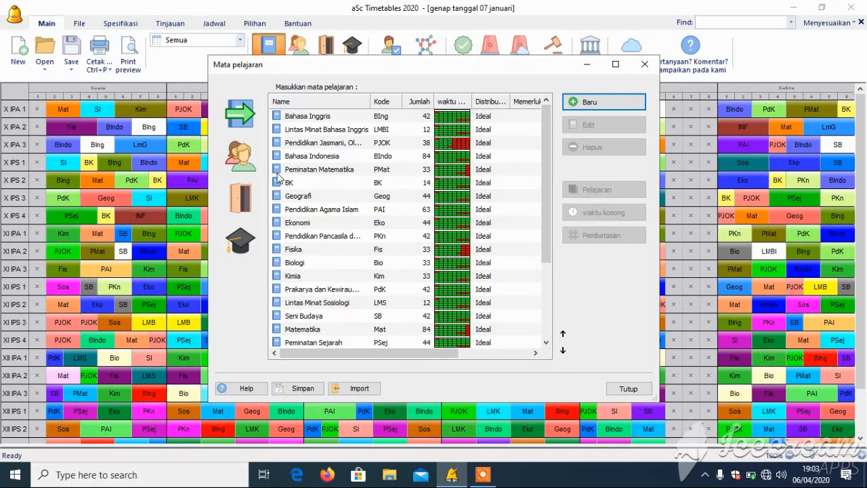
pyautogui.click(253, 204)
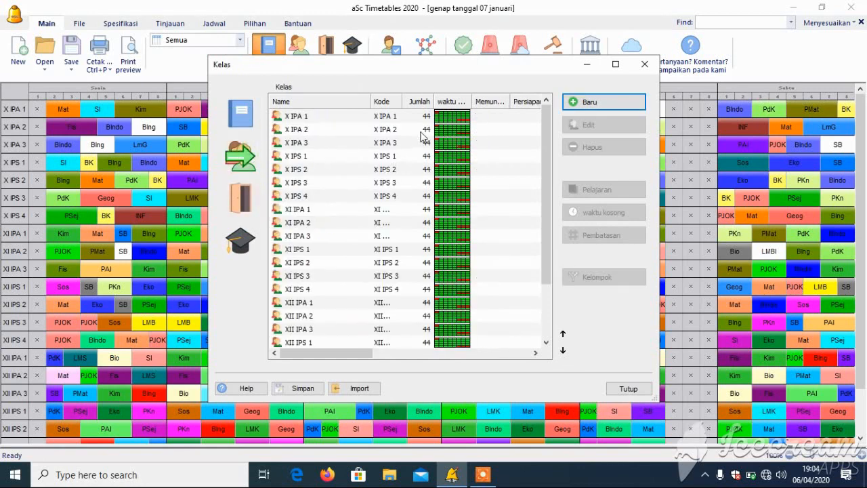
pyautogui.moveTo(423, 67); pyautogui.dragTo(455, 40)
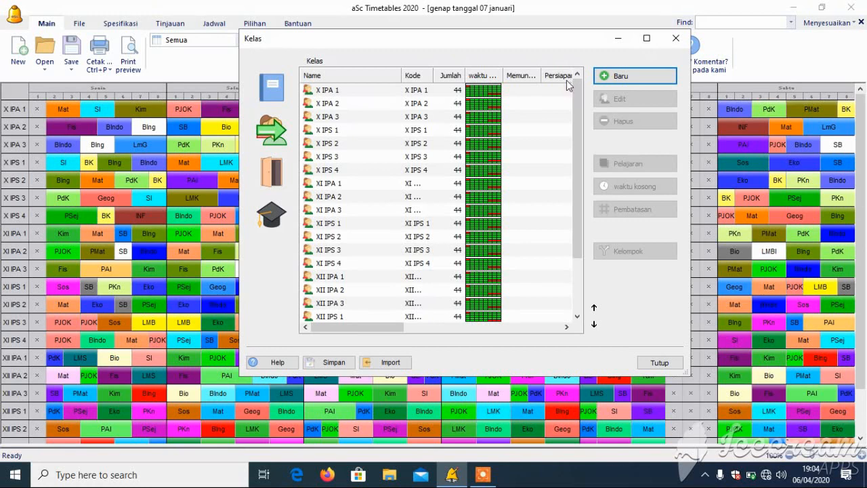
pyautogui.click(676, 38)
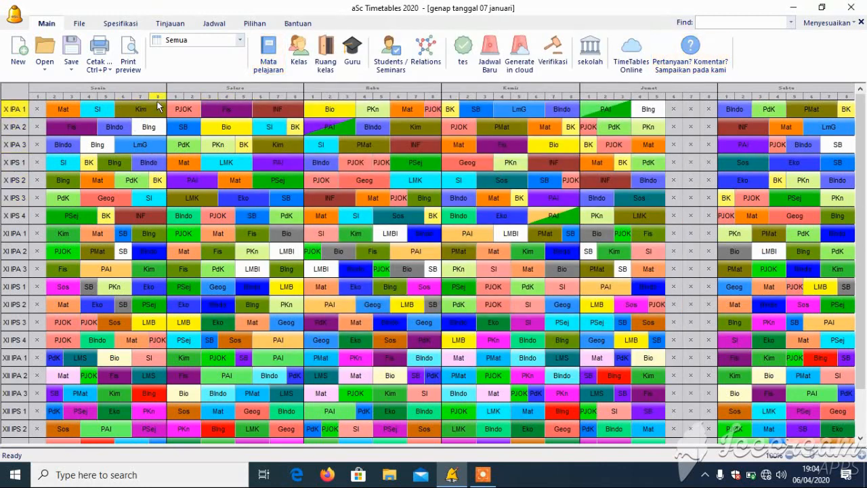
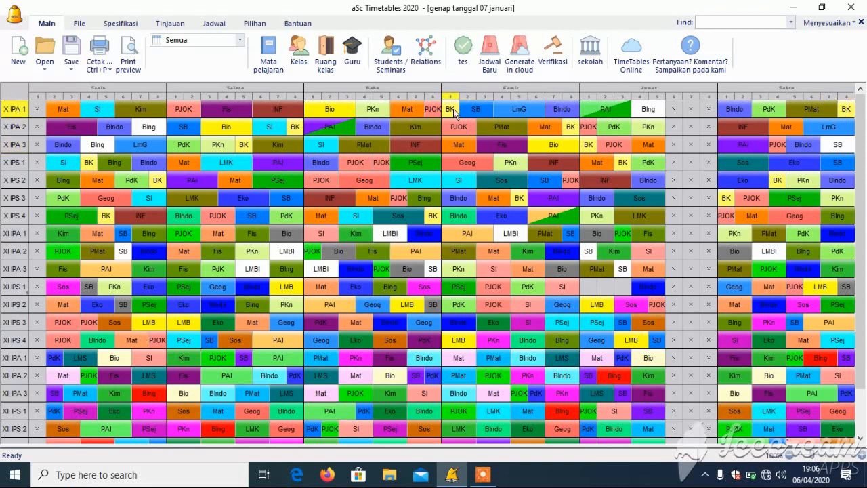
# - Enlarge the unplaced-cards area and move class X IPA 1's BK card from Thursday period 1 into it
pyautogui.click(454, 112)
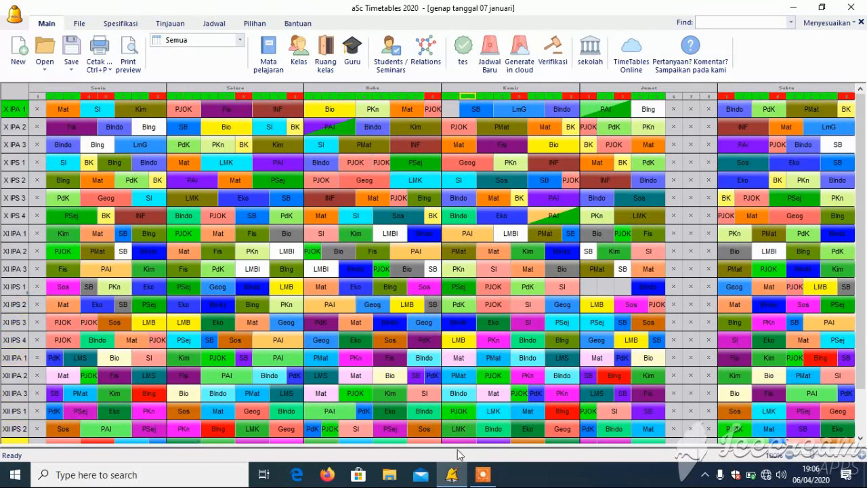
pyautogui.moveTo(454, 445); pyautogui.dragTo(454, 280)
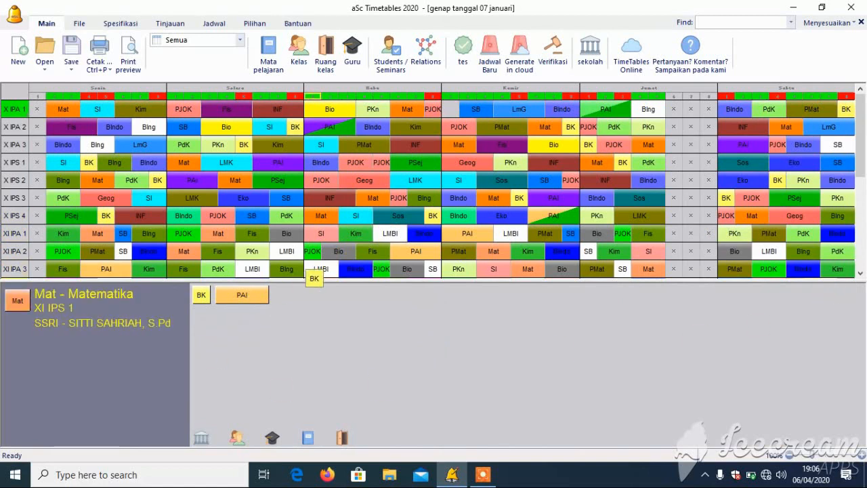
pyautogui.click(310, 297)
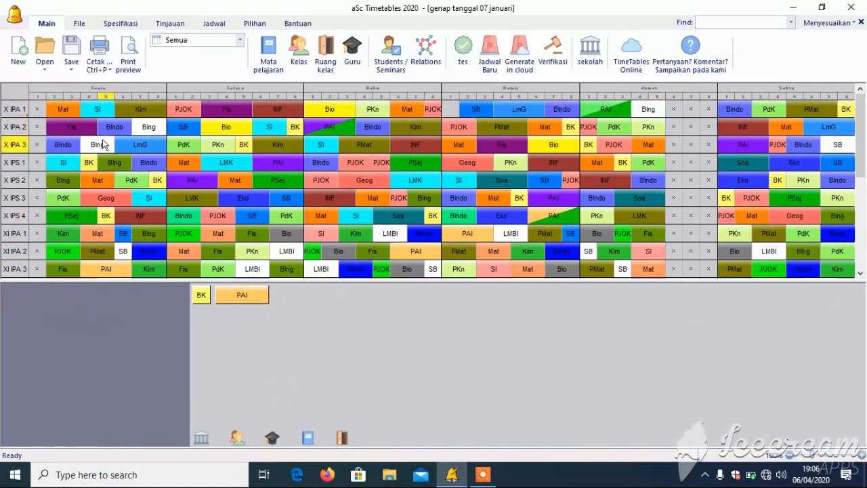
# - For class X IPA 1 on Saturday, unplace the period 8 BK card and move the PMat card to periods 6–8
pyautogui.click(19, 111)
pyautogui.click(845, 109)
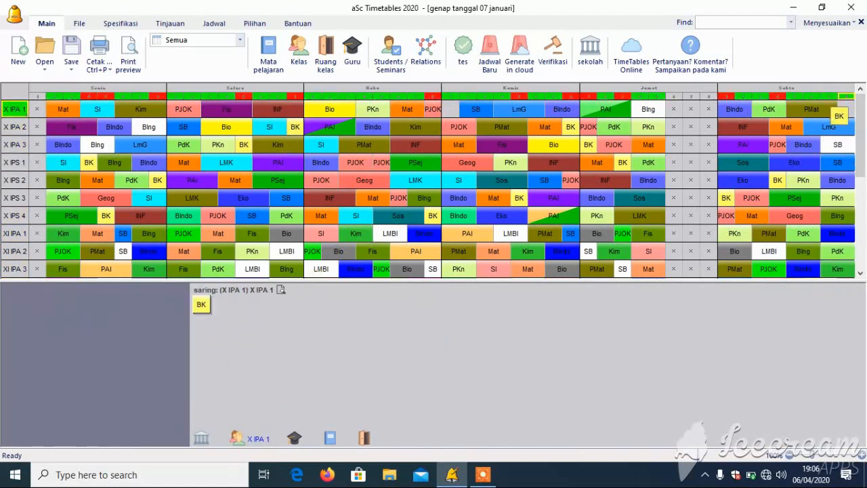
pyautogui.click(222, 312)
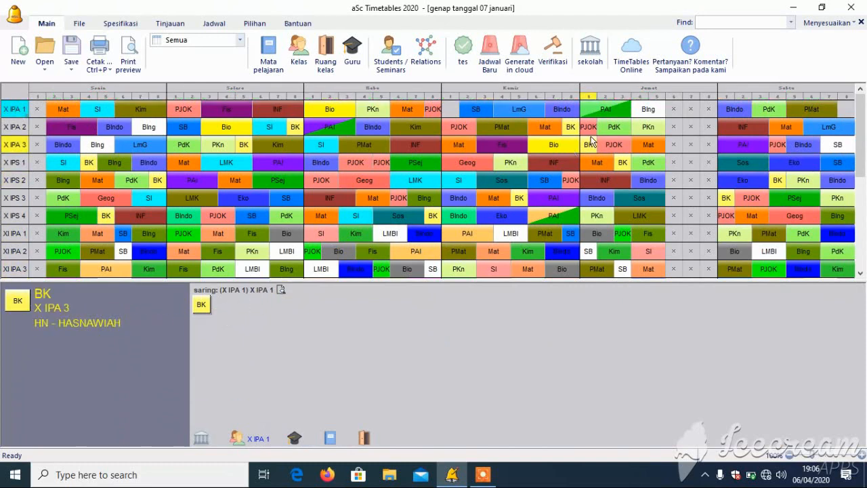
pyautogui.click(811, 109)
pyautogui.click(815, 109)
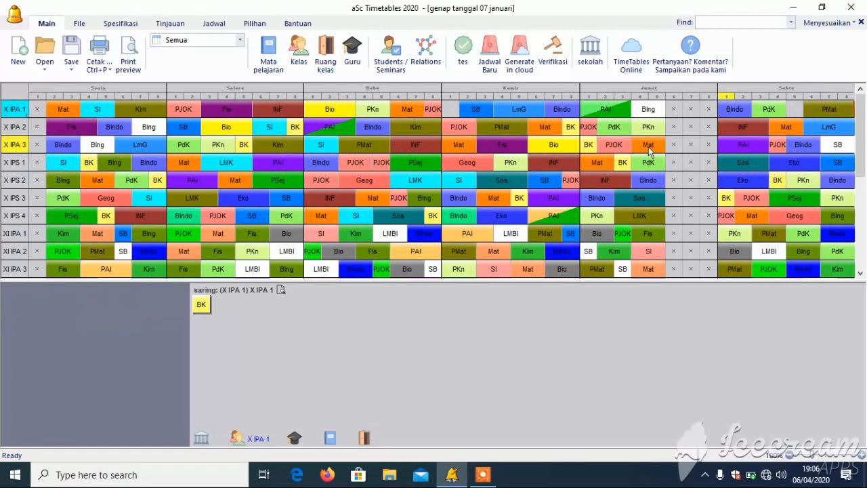
# - Try to move class X IPA 1's Saturday PdK card to periods 4–5, and return it to periods 3–4
pyautogui.click(772, 114)
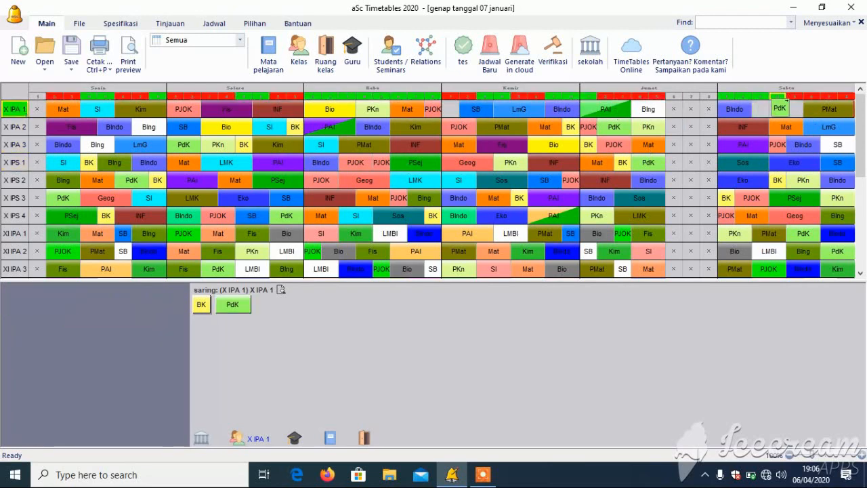
pyautogui.click(761, 113)
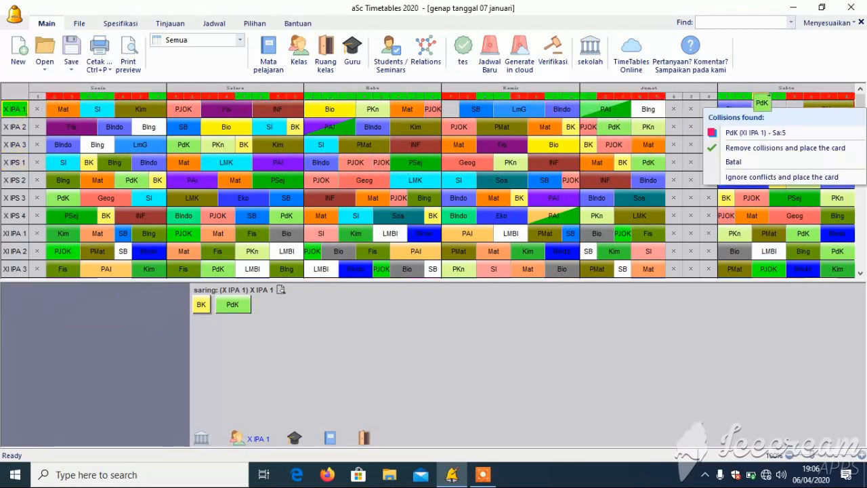
pyautogui.click(762, 104)
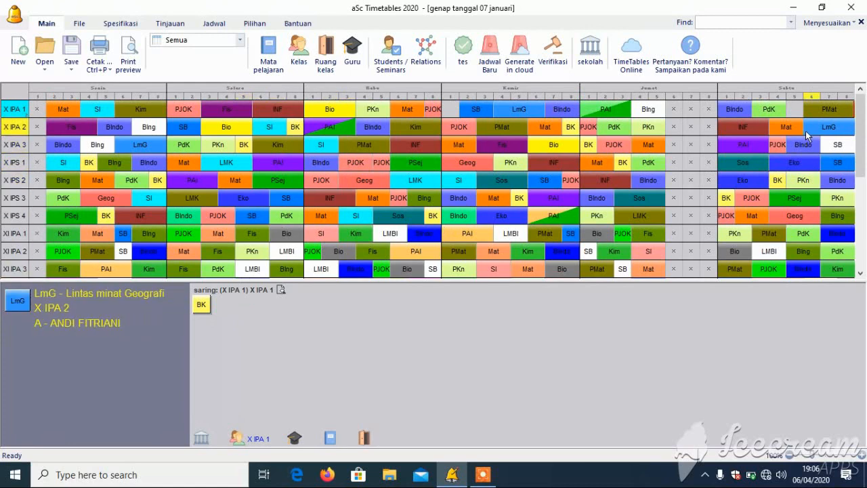
# - For class X IPA 1, move Saturday's PMat card to periods 5–7 and place the BK cards in Thursday period 1 and Saturday period 8
pyautogui.click(829, 109)
pyautogui.click(810, 109)
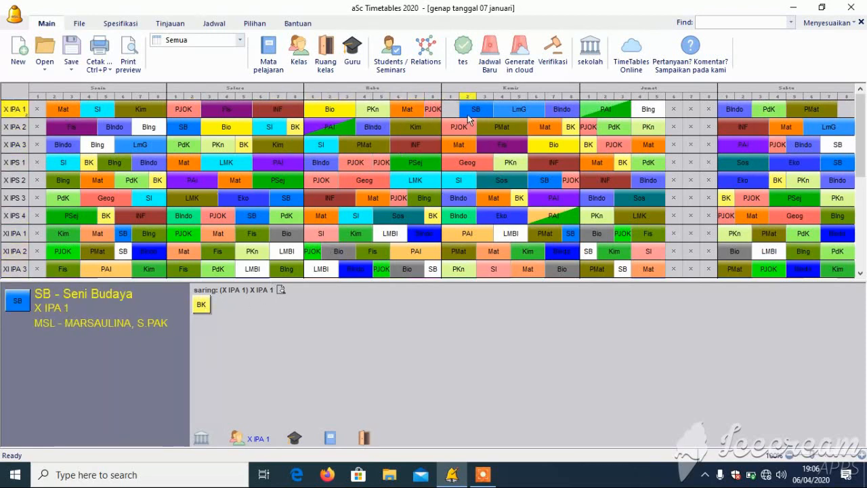
pyautogui.click(201, 304)
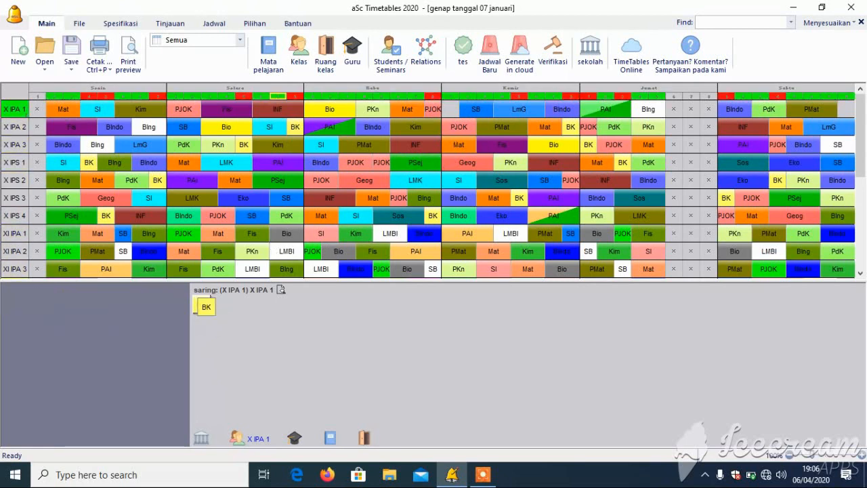
pyautogui.click(458, 114)
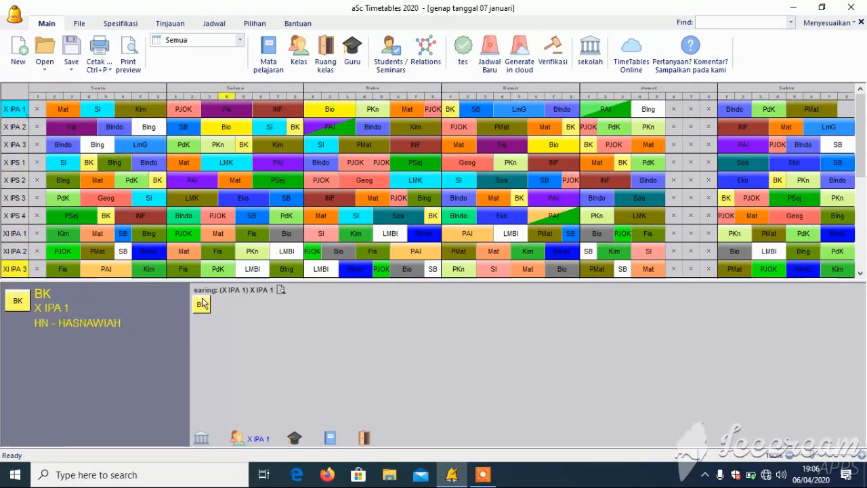
pyautogui.click(846, 109)
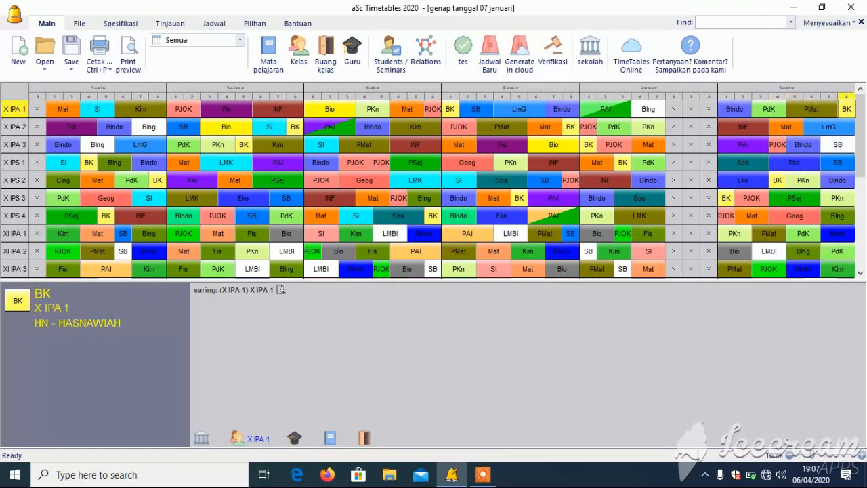
# - Unplace class X IPA 1's BK cards from Saturday period 8 and Thursday period 1, and its PJOK card from Wednesday period 8
pyautogui.click(846, 113)
pyautogui.click(210, 323)
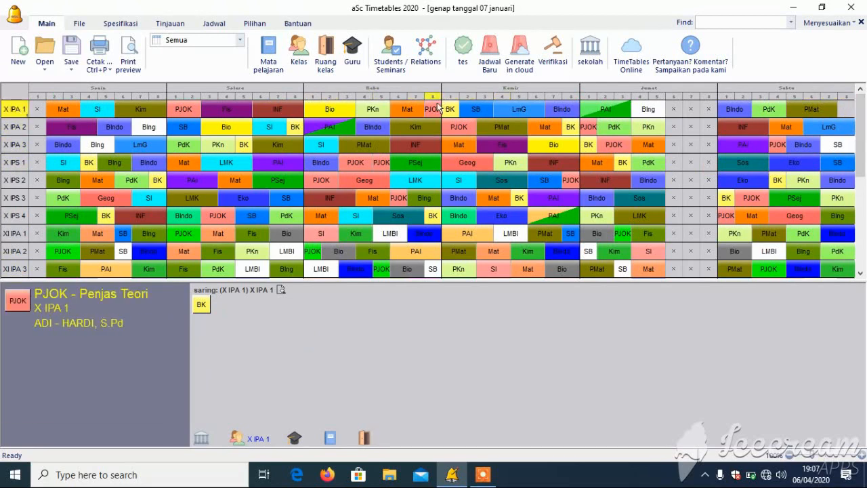
pyautogui.click(201, 304)
pyautogui.click(264, 293)
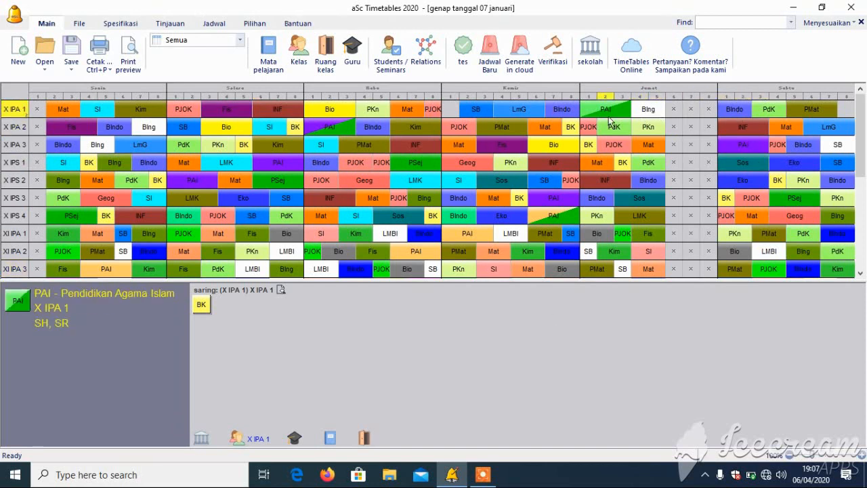
pyautogui.rightClick(432, 110)
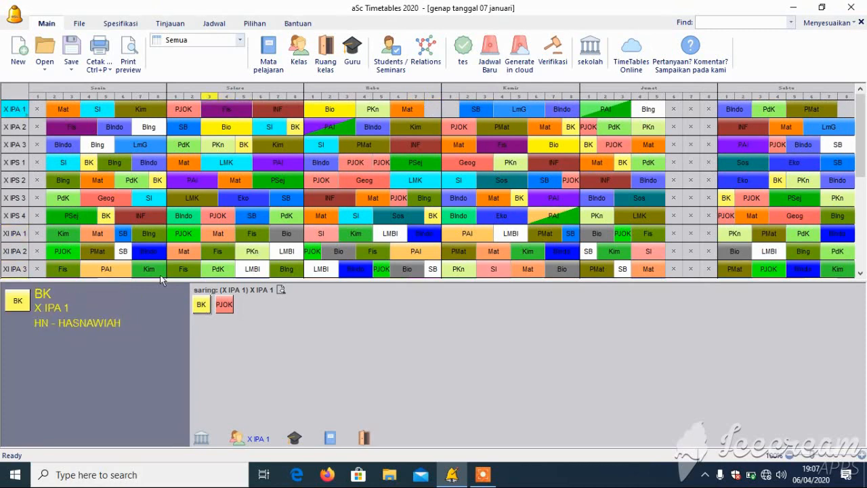
# - Place class X IPA 1's BK card in Wednesday period 8, displacing the colliding BK card of class X IPS 4
pyautogui.click(200, 302)
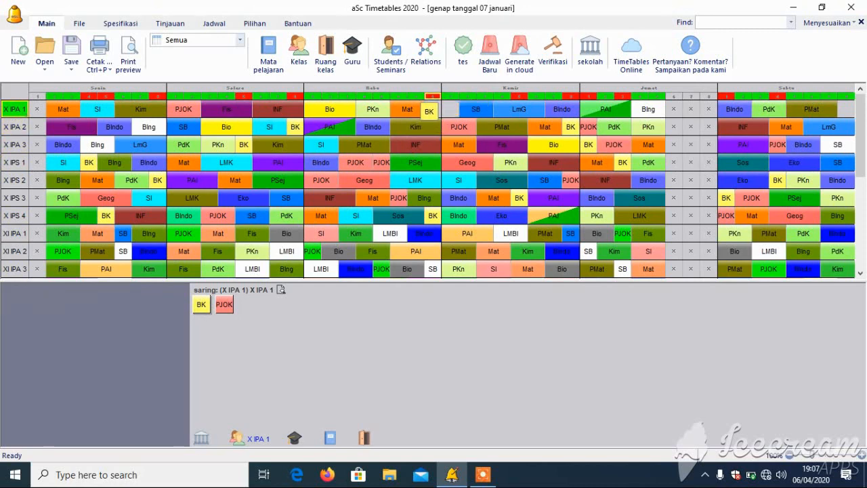
pyautogui.click(430, 115)
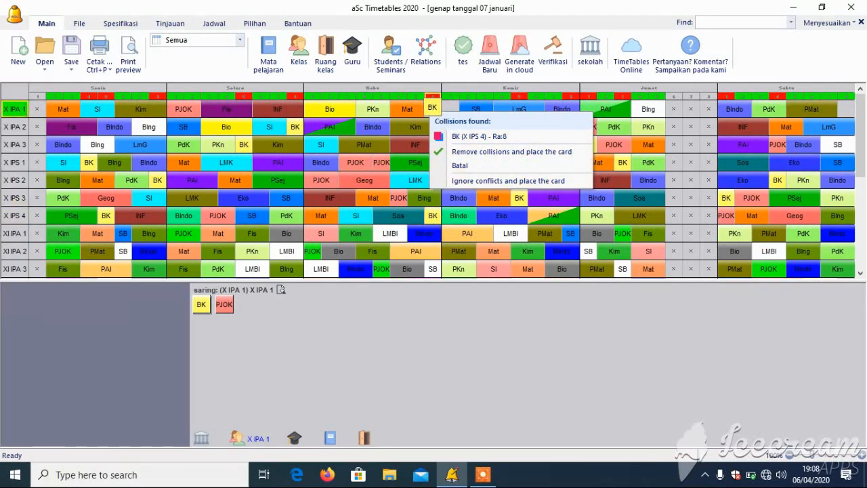
pyautogui.click(432, 107)
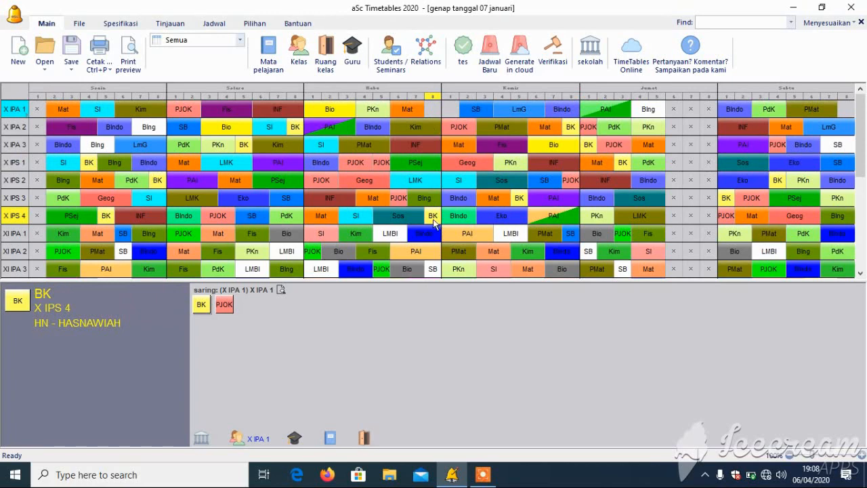
pyautogui.click(203, 308)
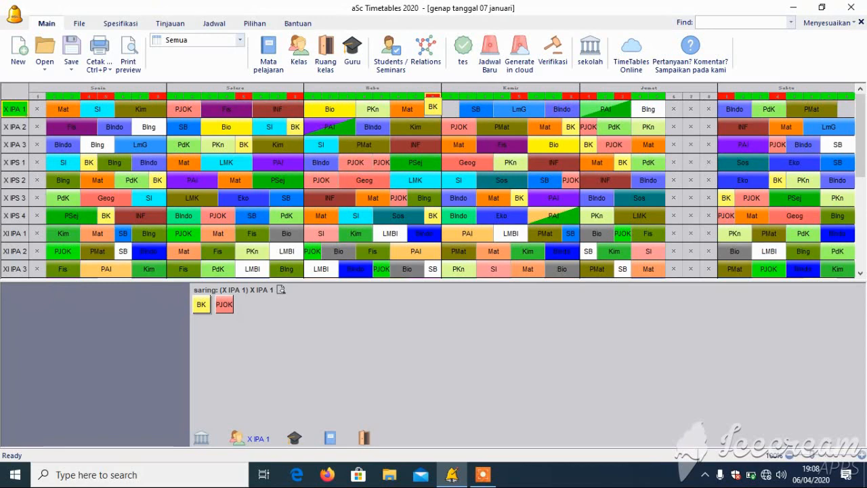
pyautogui.click(432, 107)
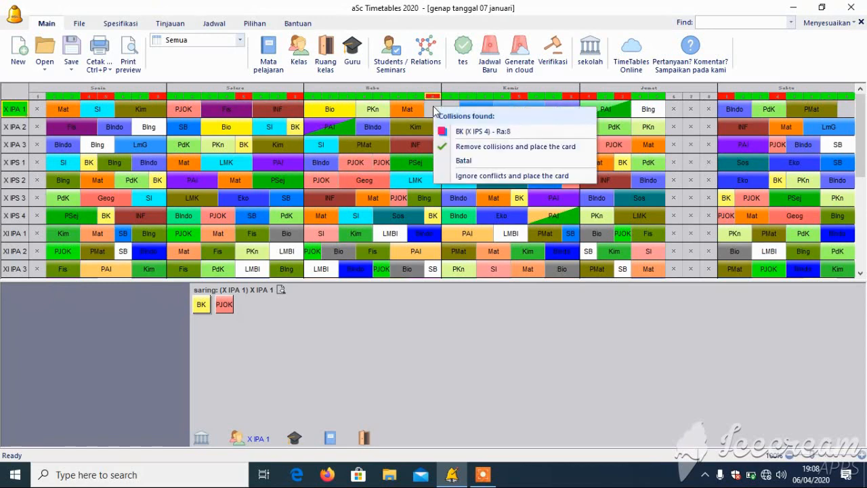
pyautogui.click(464, 130)
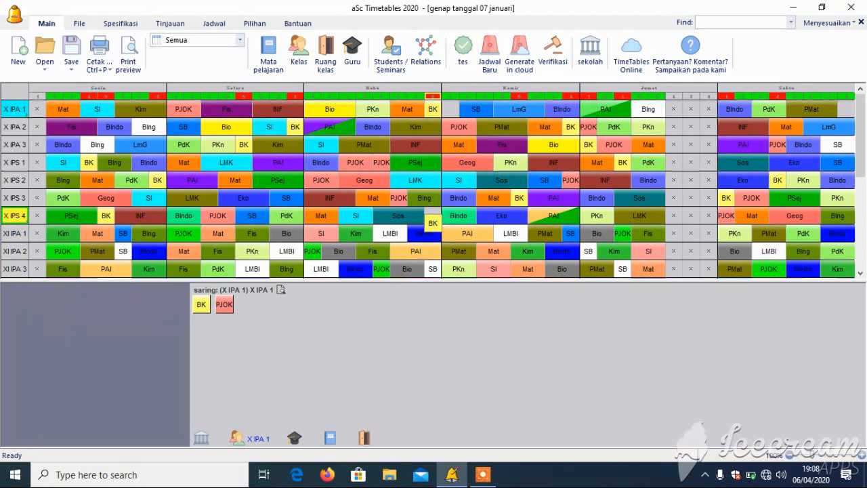
# - Alternate the BK cards of X IPS 4 and X IPA 1 in Wednesday period 8, and leave the slot with X IPS 4
pyautogui.click(432, 214)
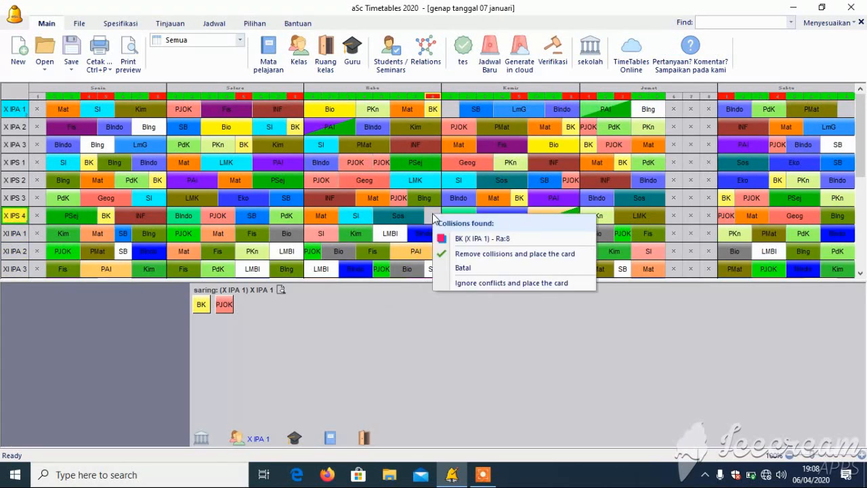
pyautogui.click(461, 242)
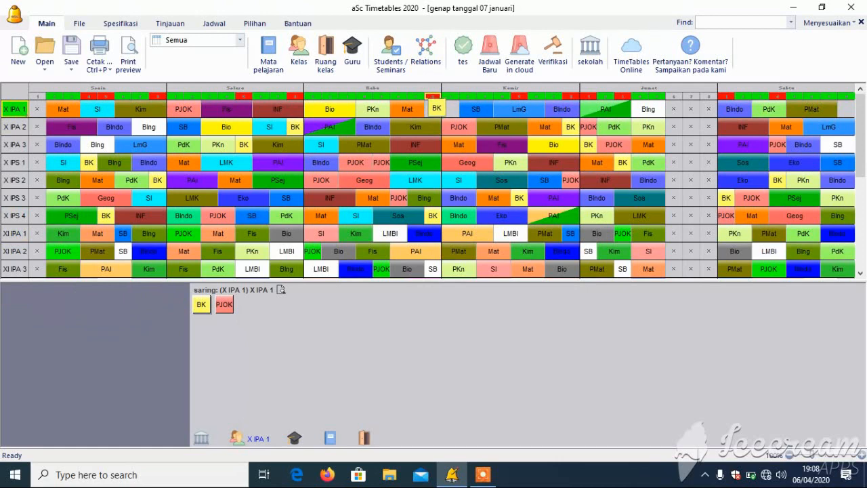
pyautogui.click(433, 107)
pyautogui.click(461, 146)
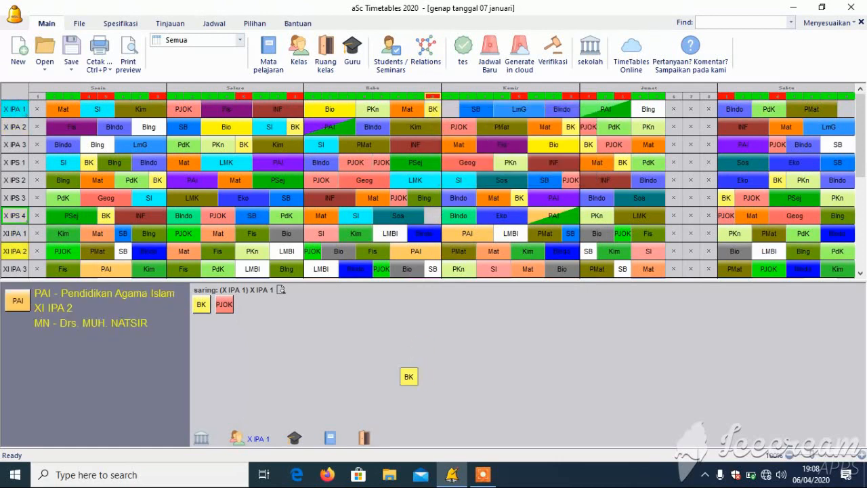
pyautogui.click(433, 215)
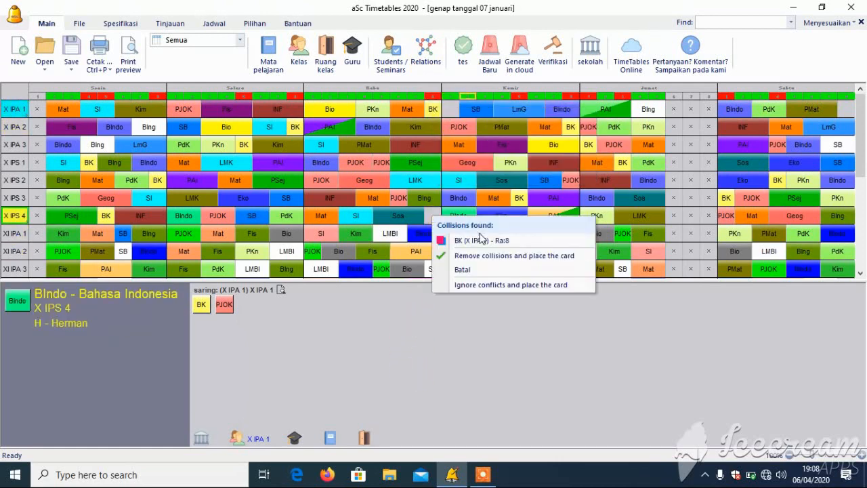
pyautogui.click(468, 251)
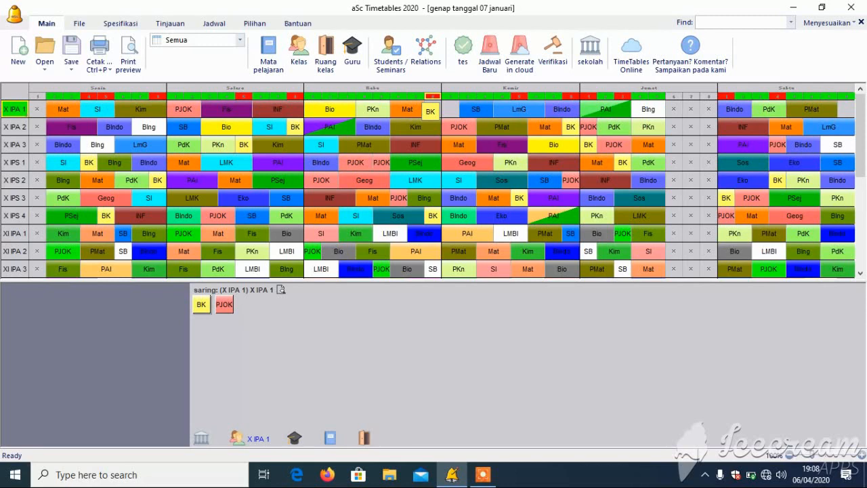
pyautogui.click(430, 111)
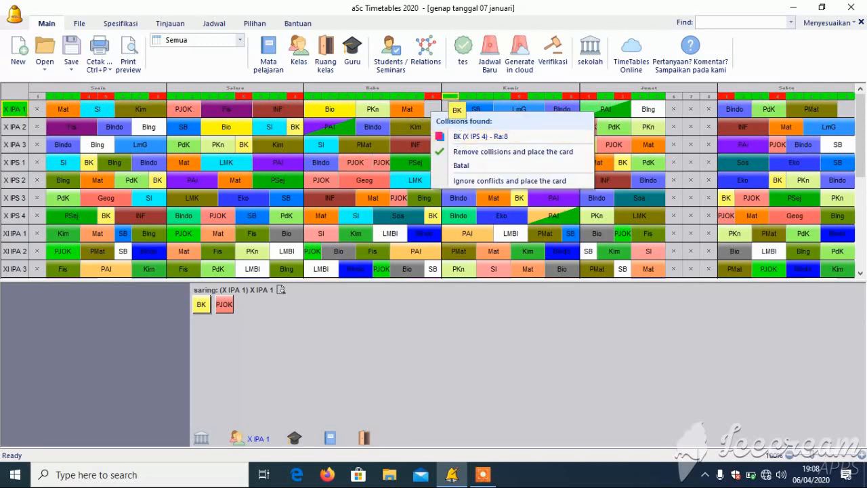
pyautogui.press('Escape')
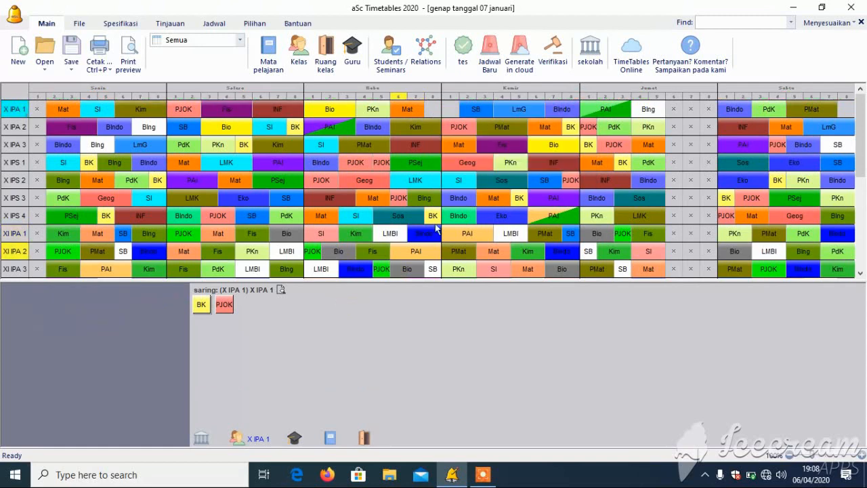
# - Place class X IPA 1's BK cards in Thursday period 1 and Saturday period 8, and its PJOK card in Wednesday period 8
pyautogui.click(201, 304)
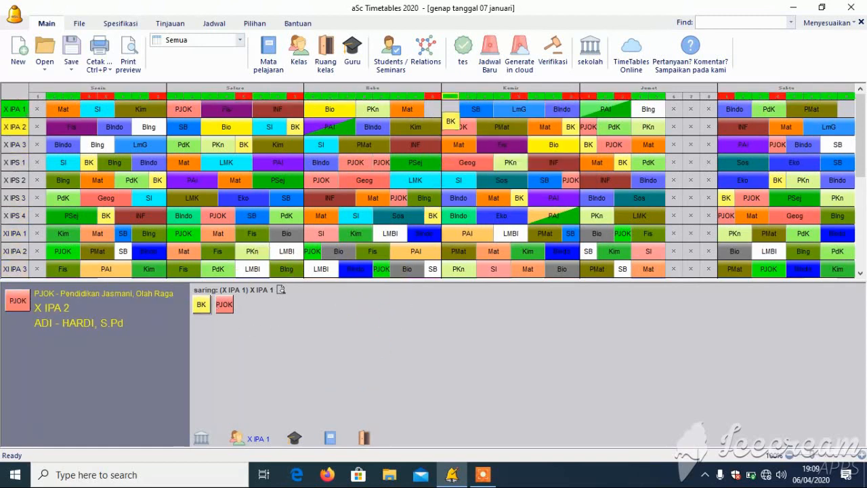
pyautogui.click(450, 111)
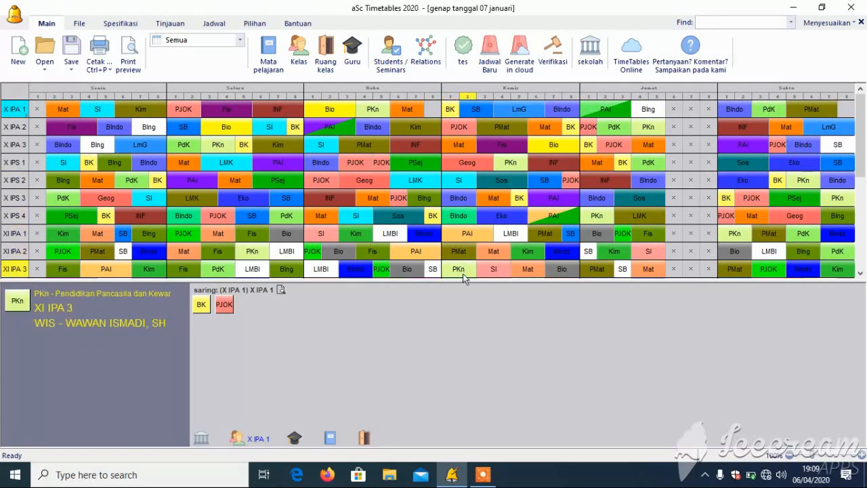
pyautogui.moveTo(465, 280); pyautogui.dragTo(467, 440)
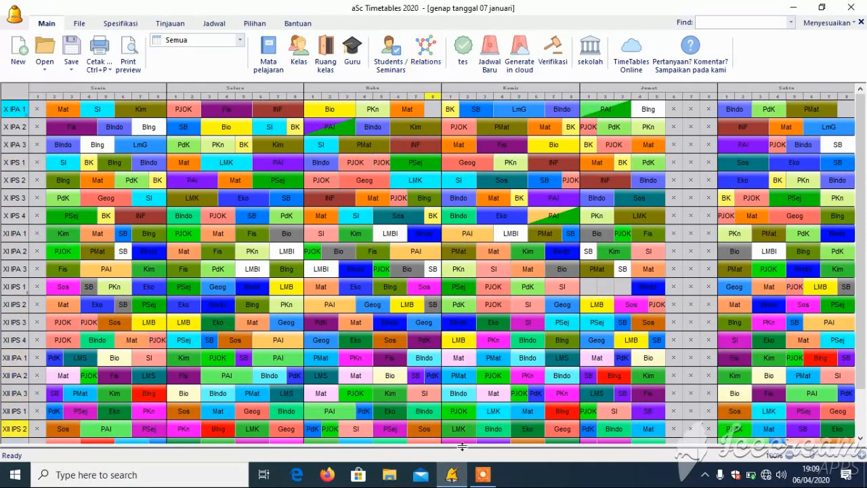
pyautogui.moveTo(467, 440); pyautogui.dragTo(477, 353)
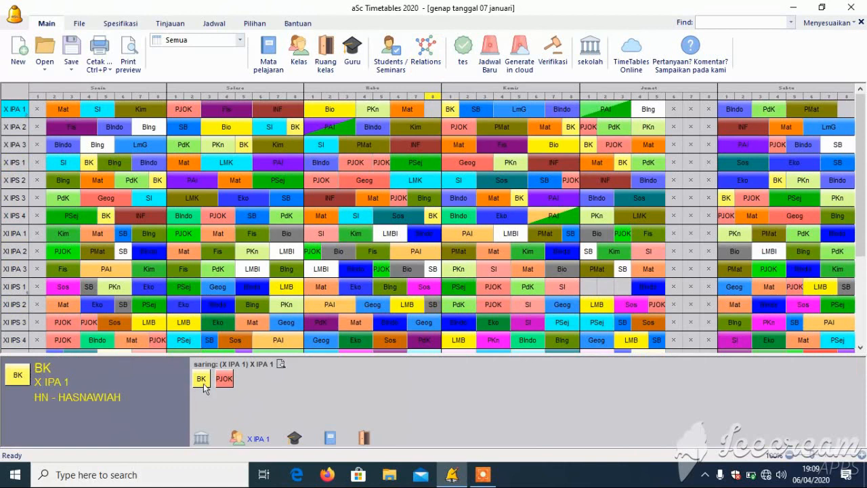
pyautogui.moveTo(203, 383); pyautogui.dragTo(849, 113)
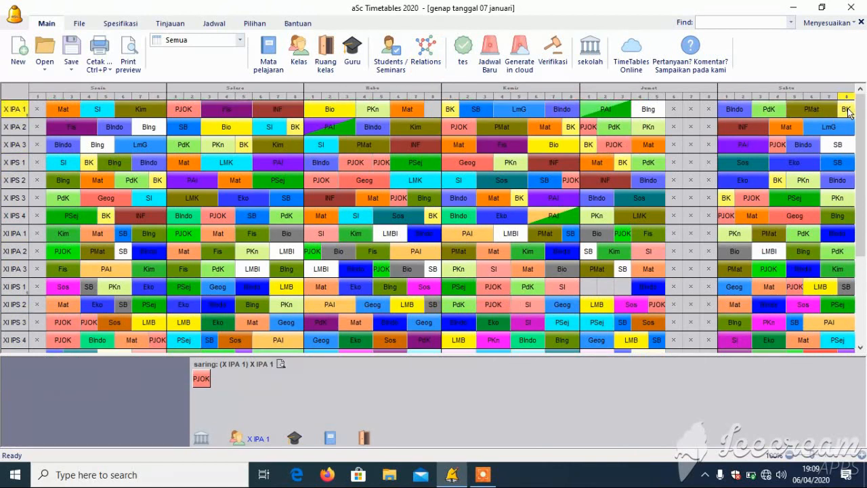
pyautogui.moveTo(204, 384); pyautogui.dragTo(432, 112)
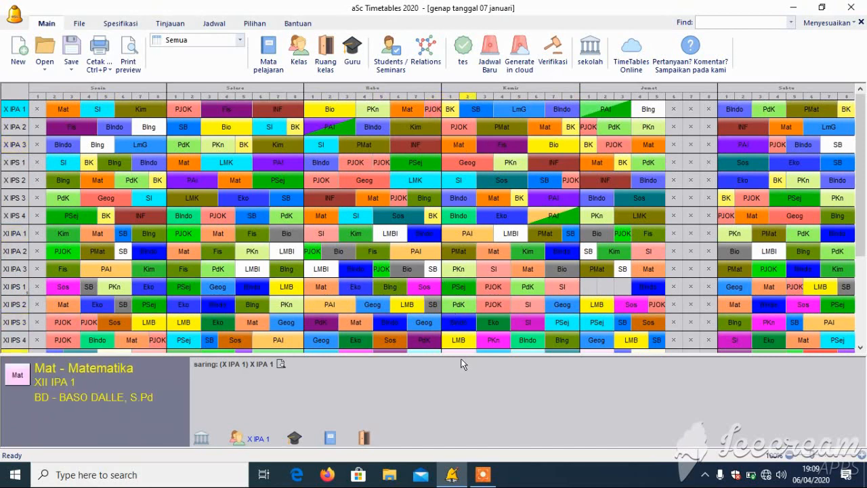
pyautogui.moveTo(458, 356); pyautogui.dragTo(459, 416)
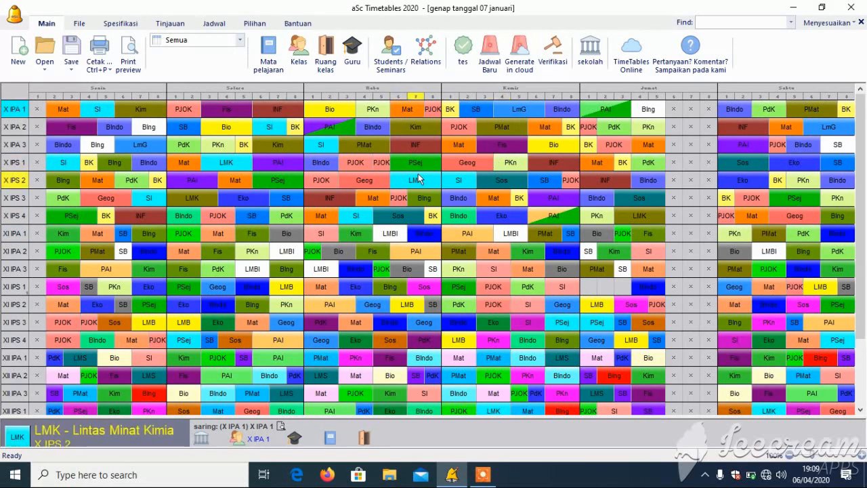
# - Generate the whole timetable again with the complexity level set to Sangat besar, and move the results dialog off the upper class rows
pyautogui.click(494, 53)
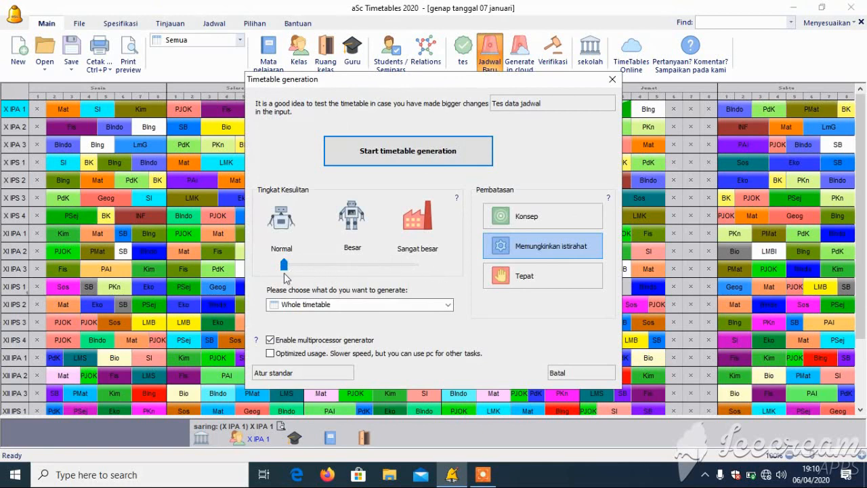
pyautogui.moveTo(394, 269); pyautogui.dragTo(425, 269)
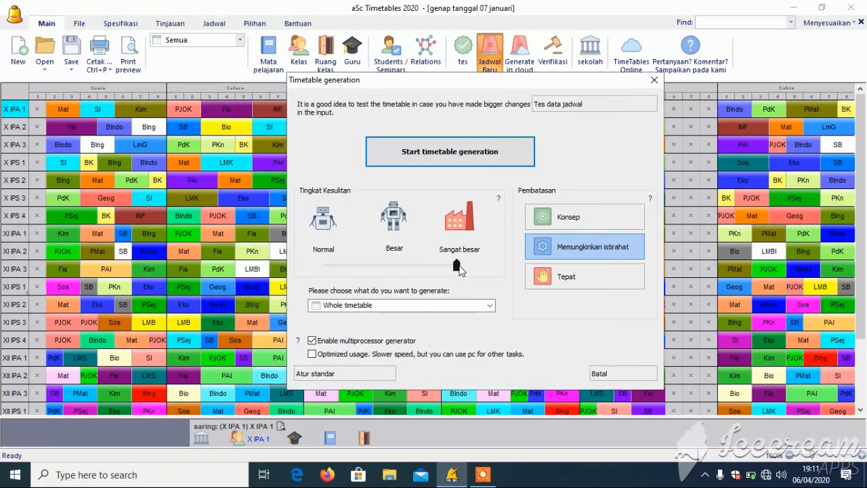
pyautogui.click(471, 160)
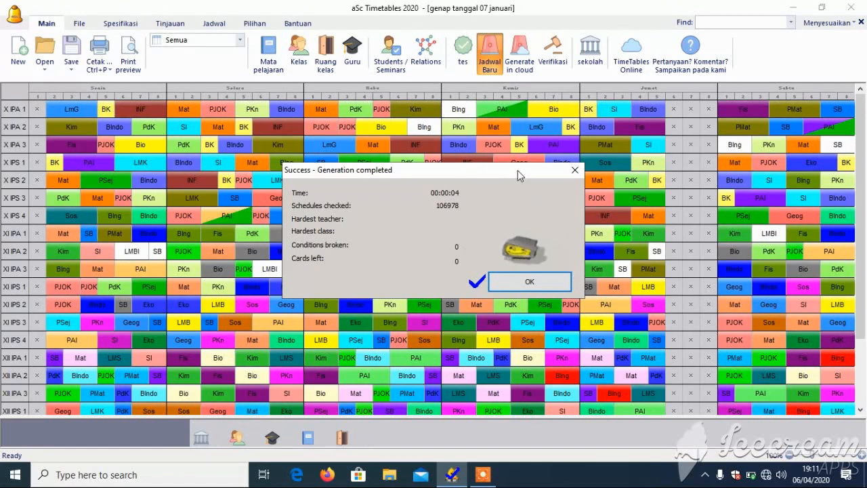
pyautogui.moveTo(518, 170); pyautogui.dragTo(593, 82)
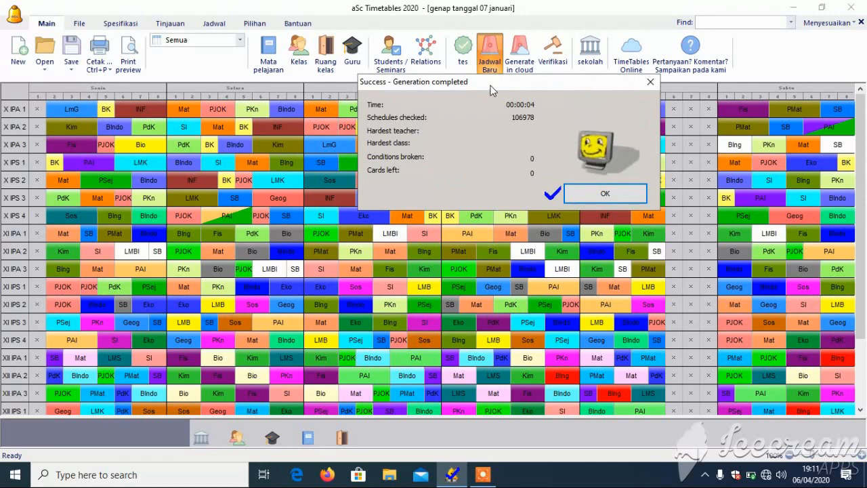
pyautogui.moveTo(490, 86); pyautogui.dragTo(331, 277)
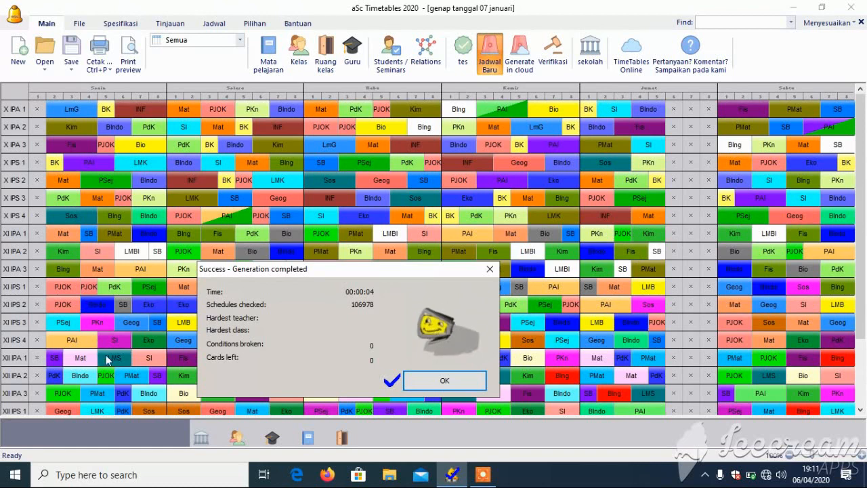
# - Dismiss the generation results to view the full timetable, and display the available print options without printing
pyautogui.moveTo(288, 271); pyautogui.dragTo(245, 238)
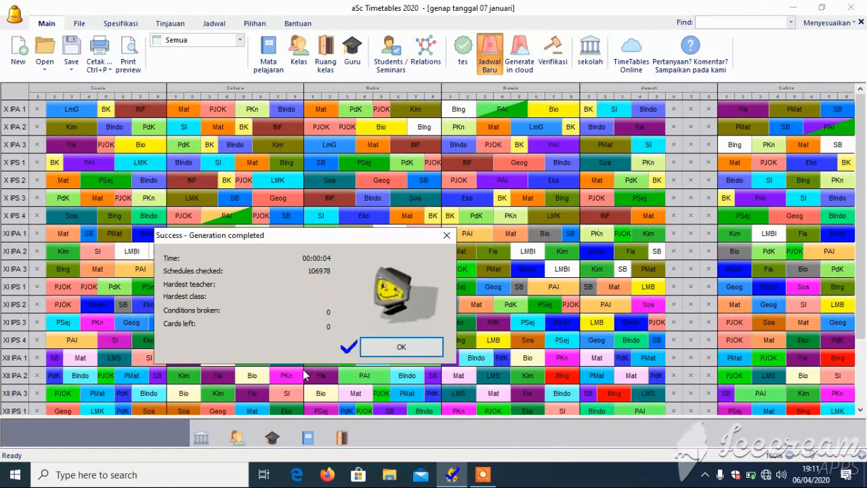
pyautogui.click(401, 346)
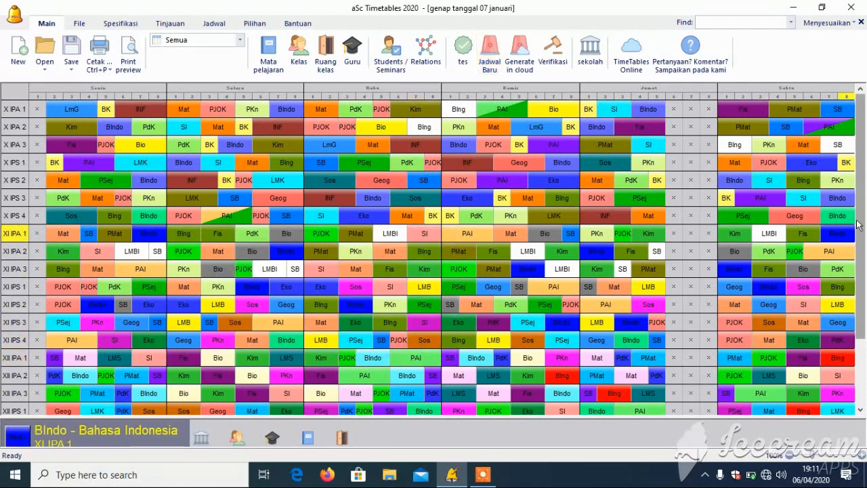
pyautogui.moveTo(862, 101)
pyautogui.mouseDown()
pyautogui.moveTo(861, 169)
pyautogui.moveTo(858, 92)
pyautogui.mouseUp()
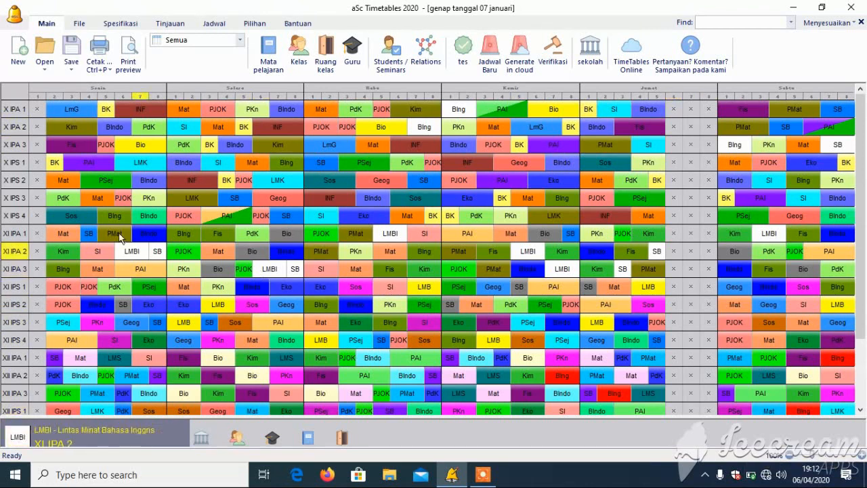
pyautogui.click(103, 49)
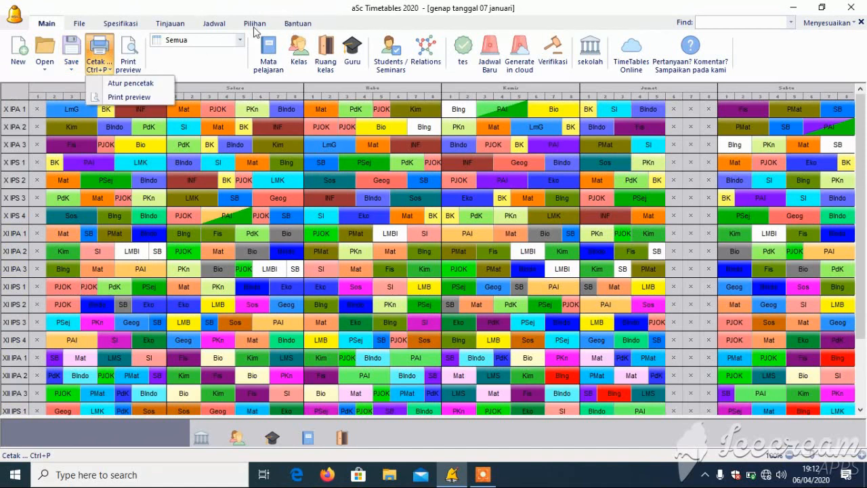
pyautogui.click(235, 4)
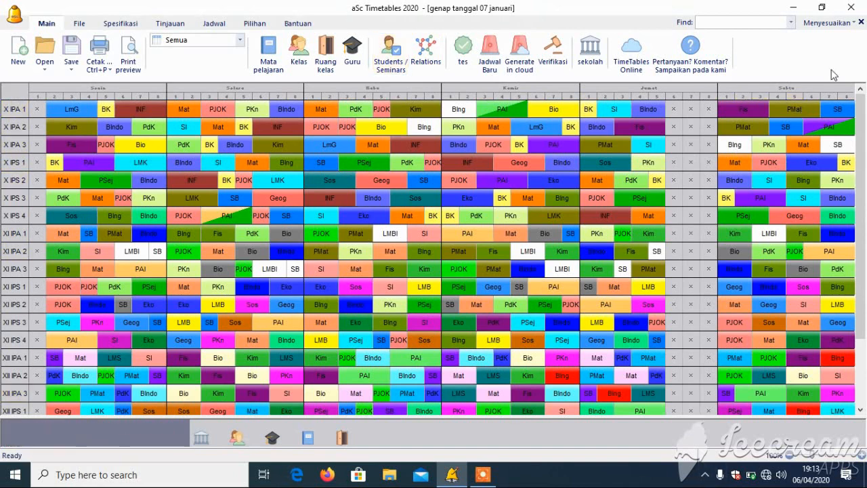
# - Close the timetable program without saving the changes to genap tanggal 07 januari
pyautogui.click(851, 7)
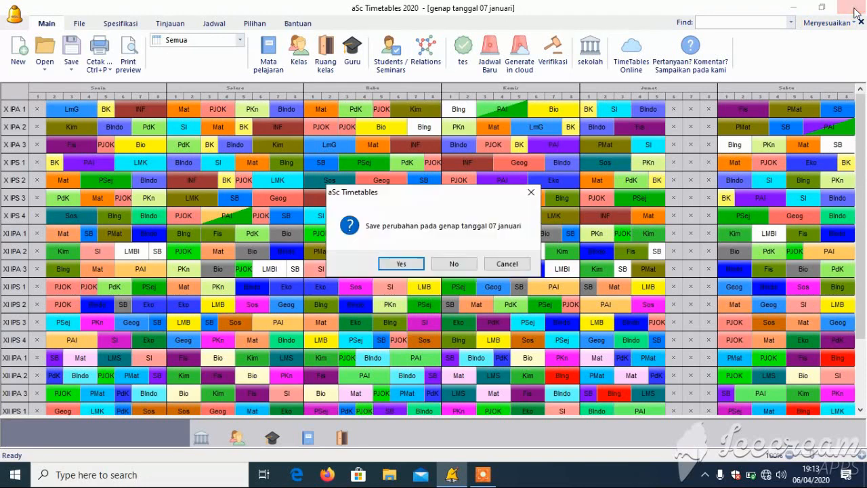
pyautogui.click(453, 266)
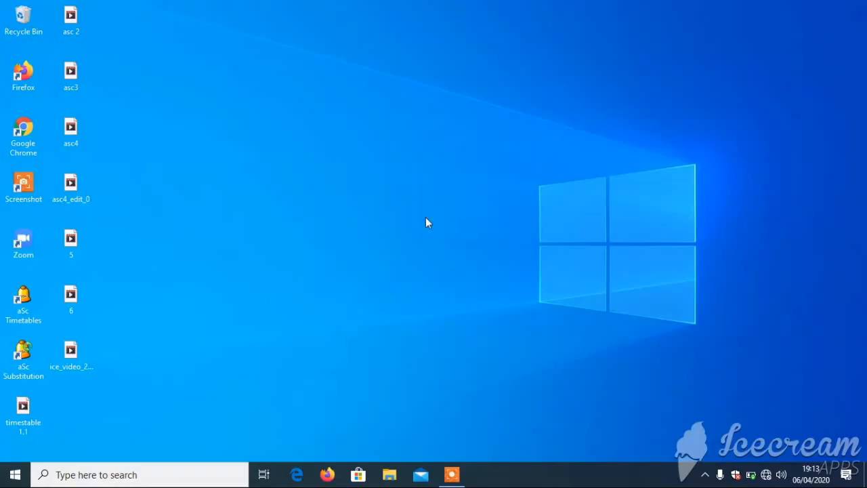
# - Refresh the Windows desktop twice
pyautogui.rightClick(413, 196)
pyautogui.click(451, 233)
pyautogui.rightClick(417, 178)
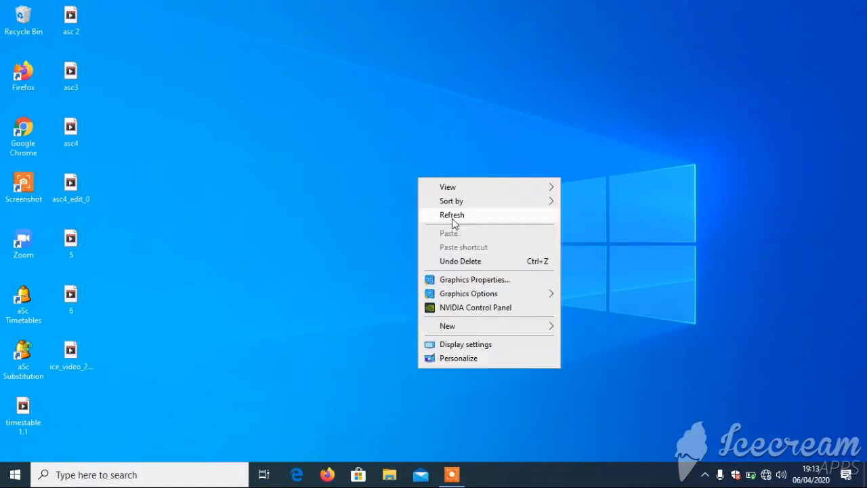
pyautogui.click(452, 216)
pyautogui.click(704, 474)
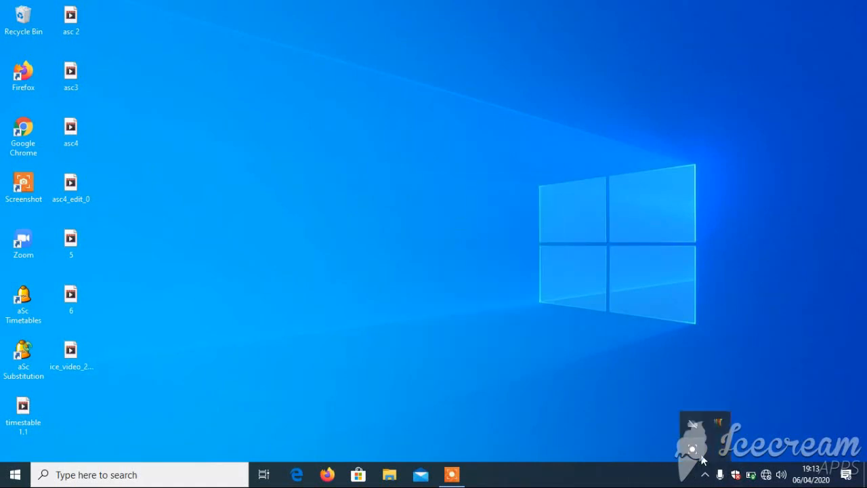